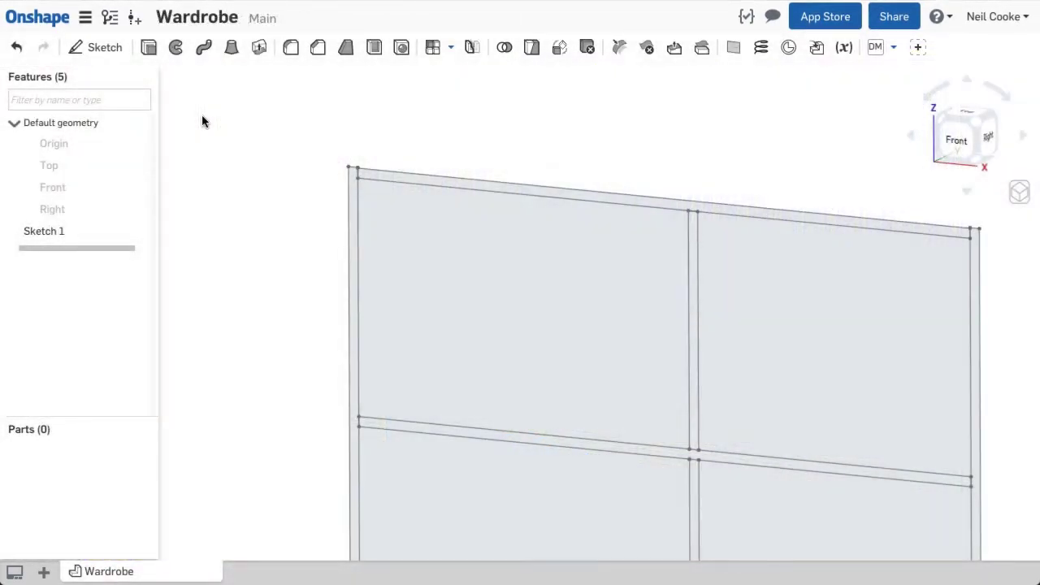
# Extrude the four upright panel regions of Sketch 1.
pyautogui.click(149, 49)
pyautogui.click(604, 375)
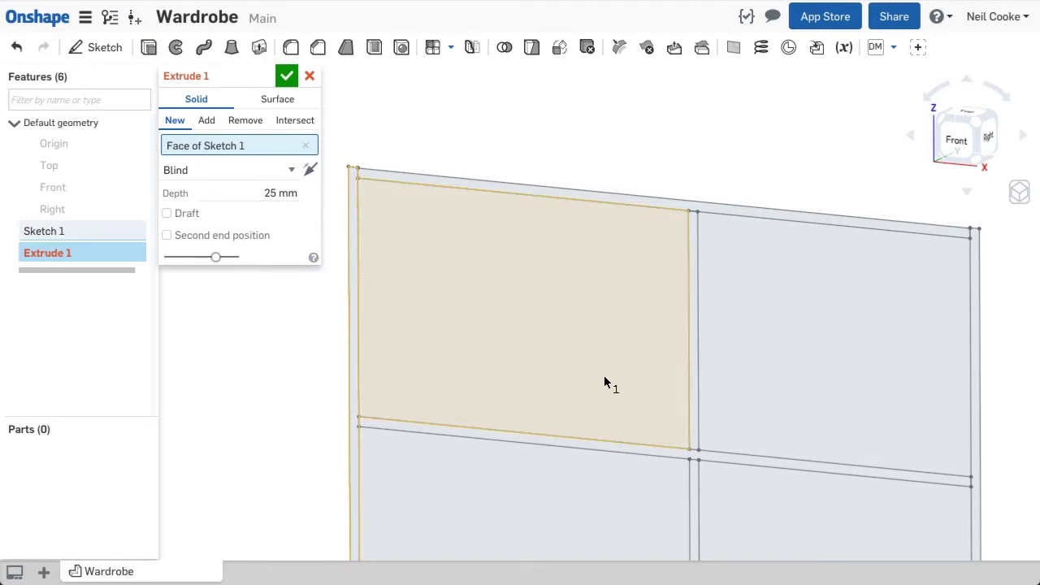
pyautogui.click(693, 357)
pyautogui.click(881, 431)
pyautogui.click(973, 392)
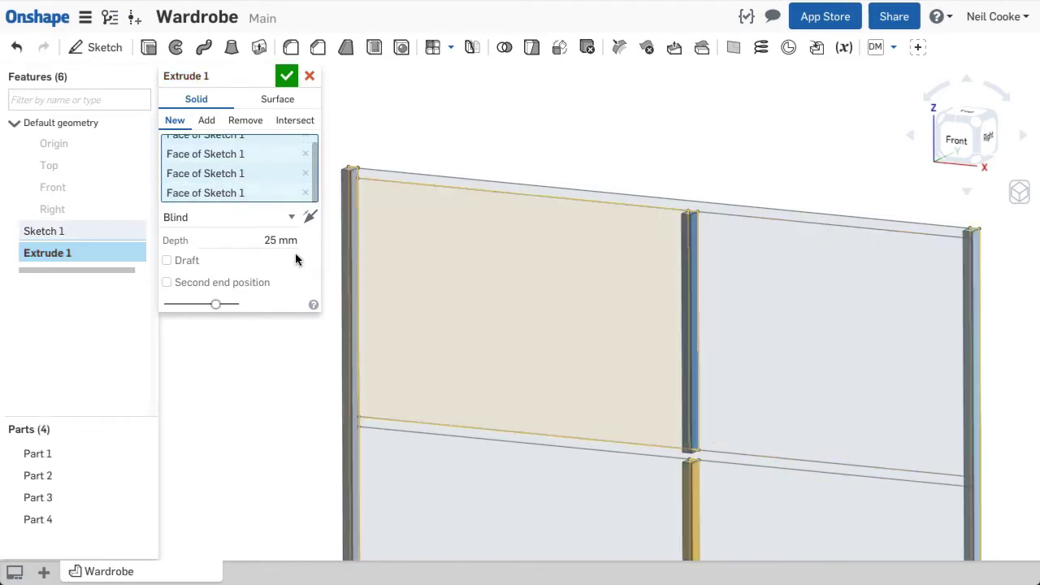
pyautogui.click(295, 245)
pyautogui.write('600')
pyautogui.press('Return')
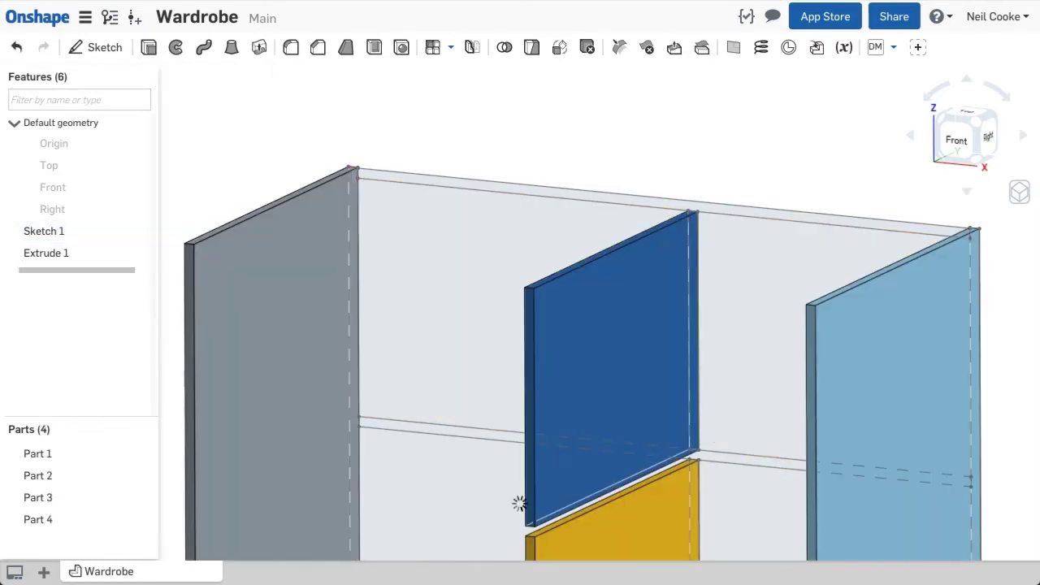
pyautogui.press('f')
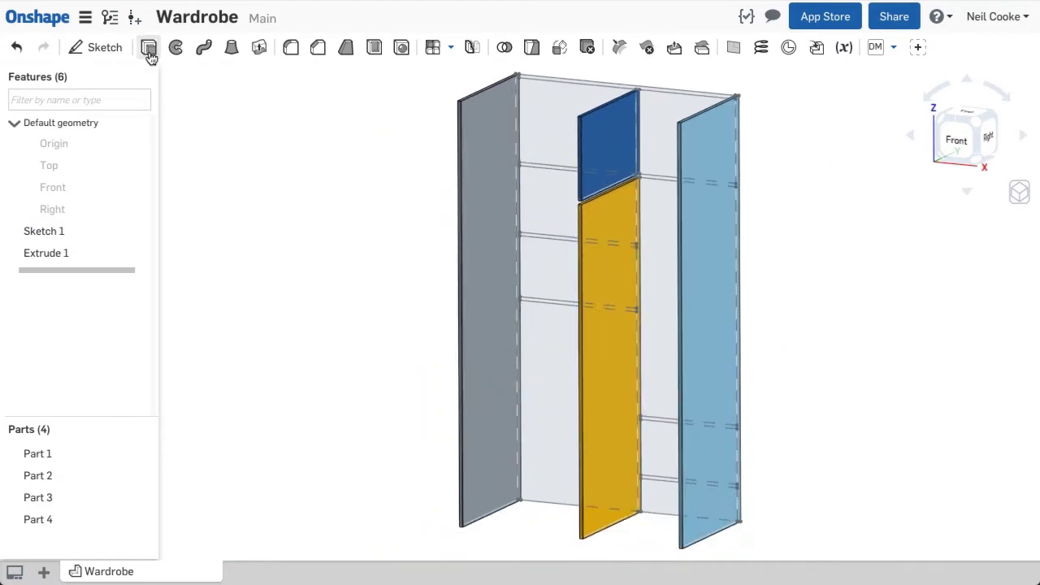
# Extrude the six shelf regions as a second feature and hide Sketch 1.
pyautogui.click(149, 49)
pyautogui.click(544, 77)
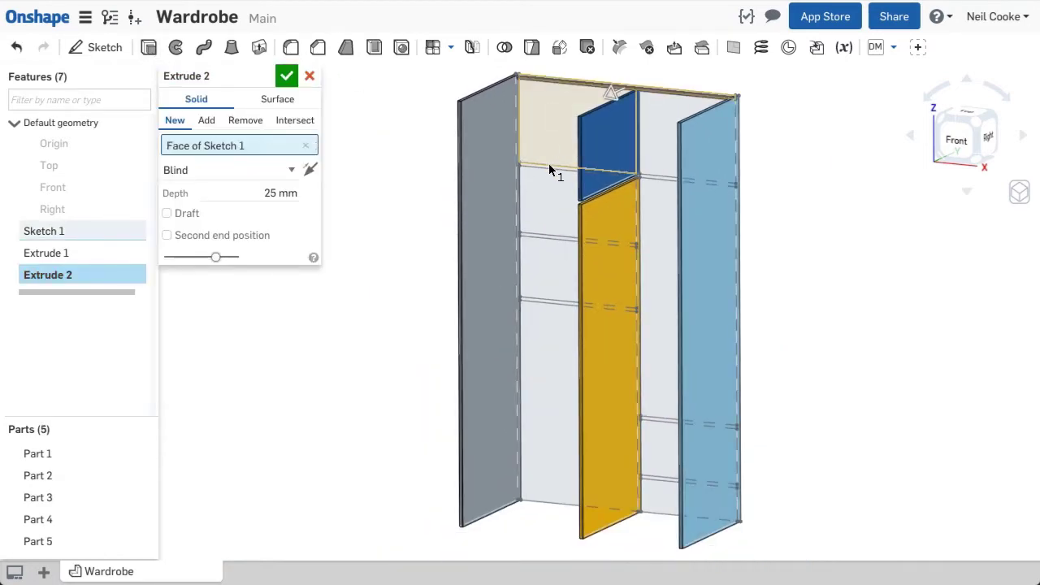
pyautogui.click(540, 227)
pyautogui.click(538, 236)
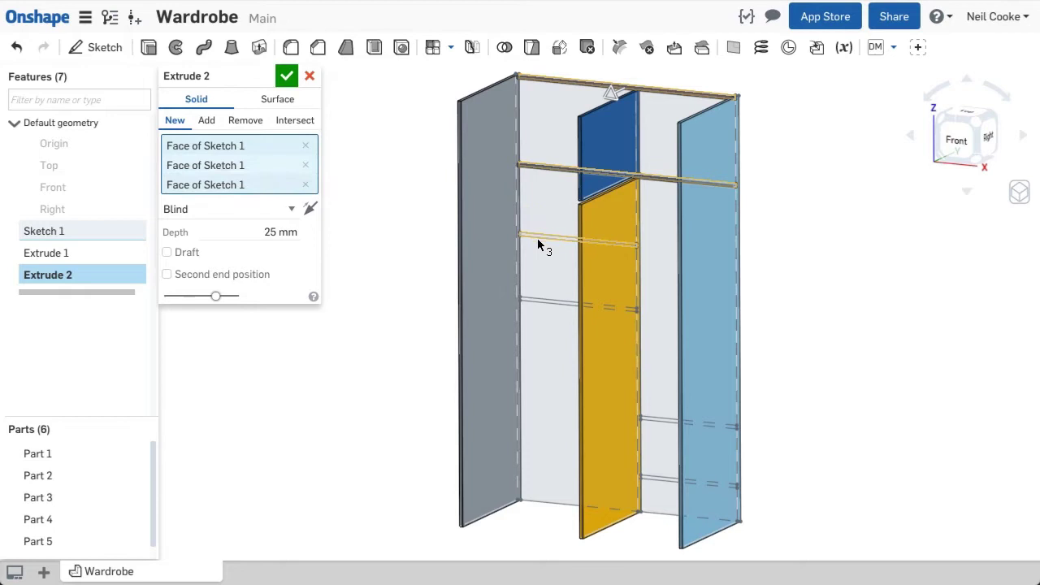
pyautogui.click(538, 299)
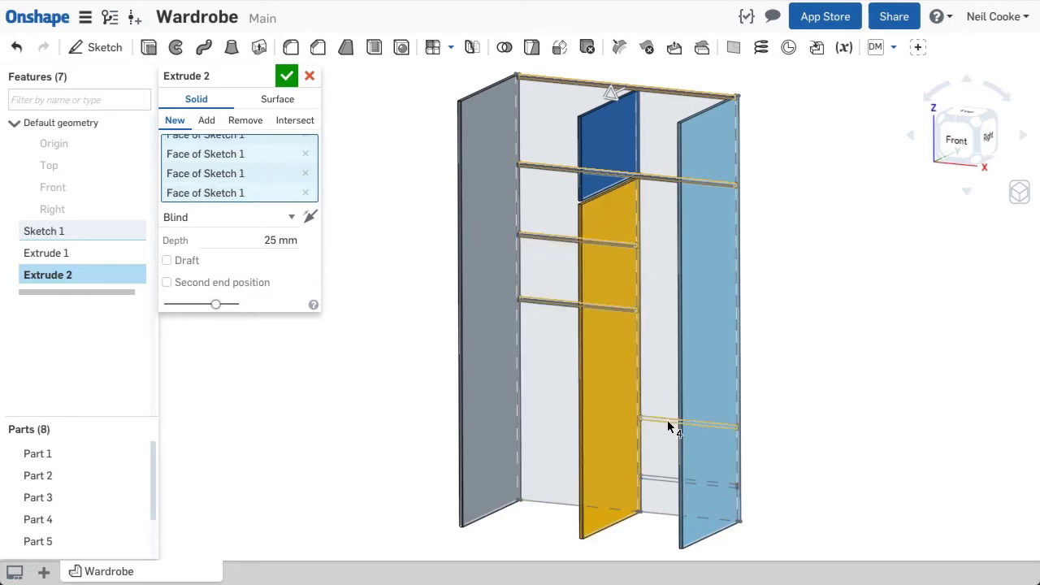
pyautogui.click(667, 420)
pyautogui.click(655, 474)
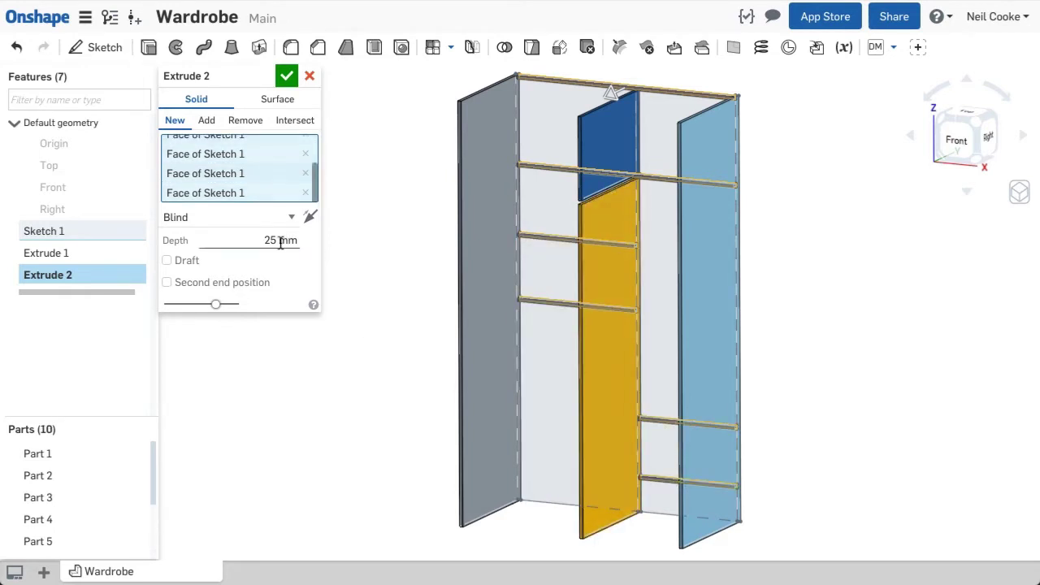
pyautogui.write('60')
pyautogui.press('Return')
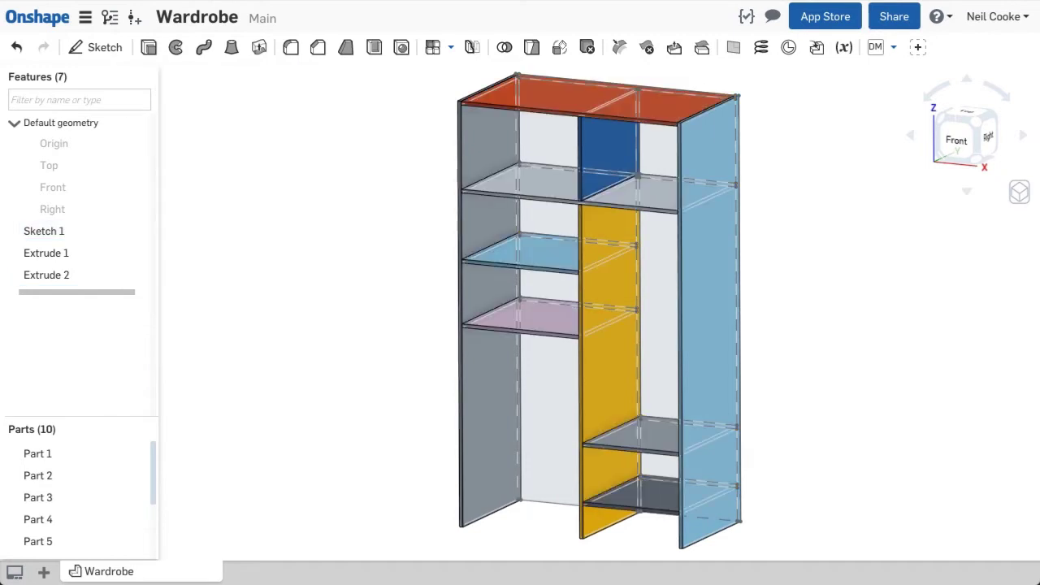
pyautogui.click(139, 233)
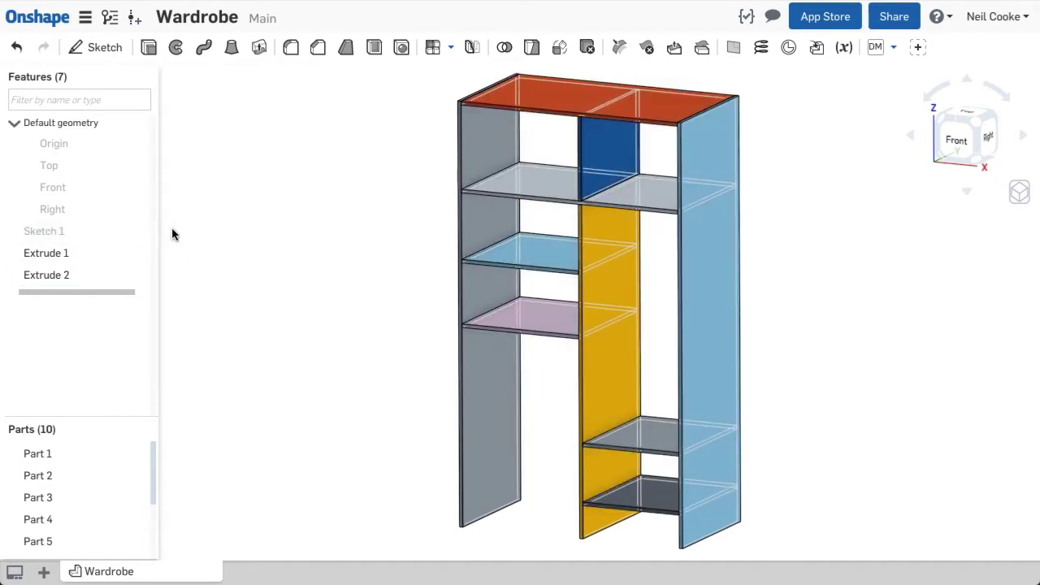
# Zoom to the top-right corner and start a DMF joint on the top panel's end face.
pyautogui.press('w')
pyautogui.moveTo(744, 113); pyautogui.dragTo(742, 111)
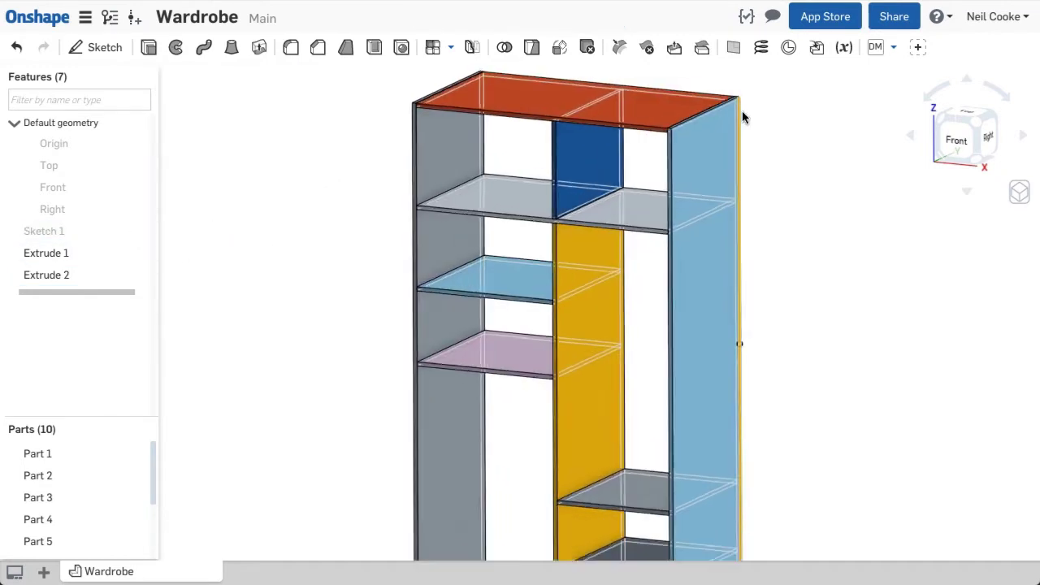
pyautogui.click(894, 47)
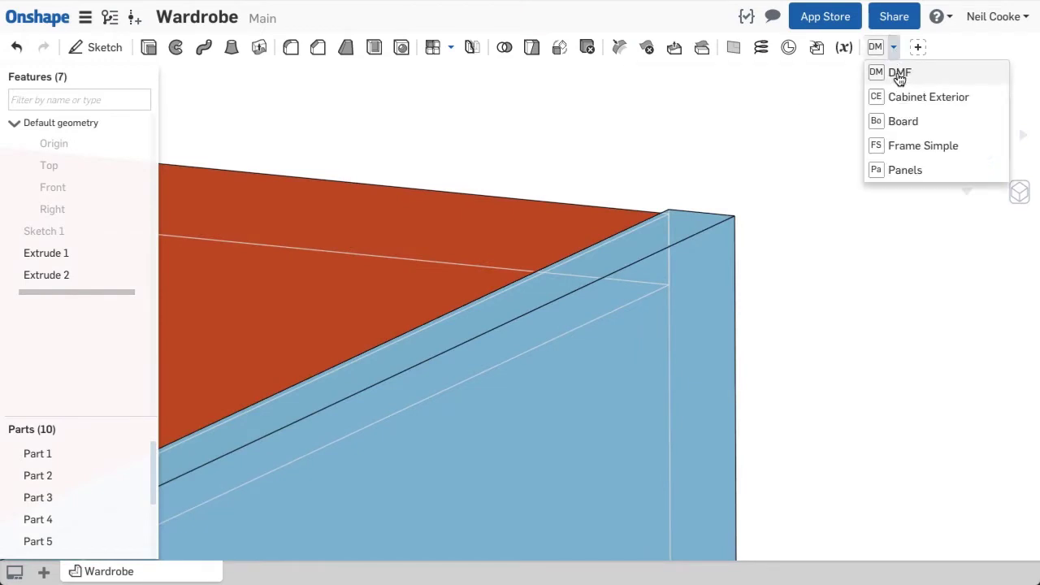
pyautogui.click(900, 75)
pyautogui.rightClick(642, 257)
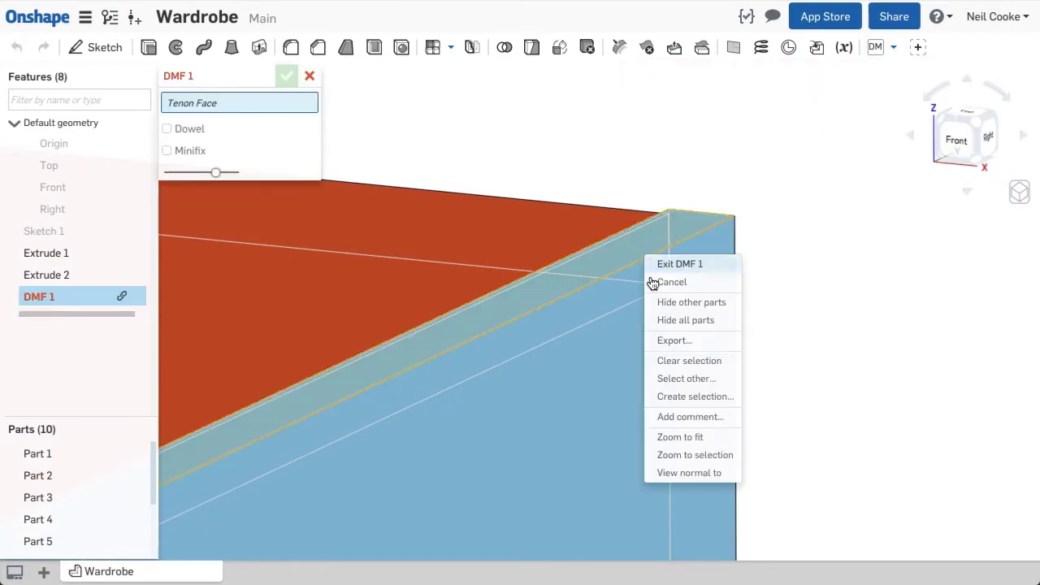
pyautogui.click(678, 379)
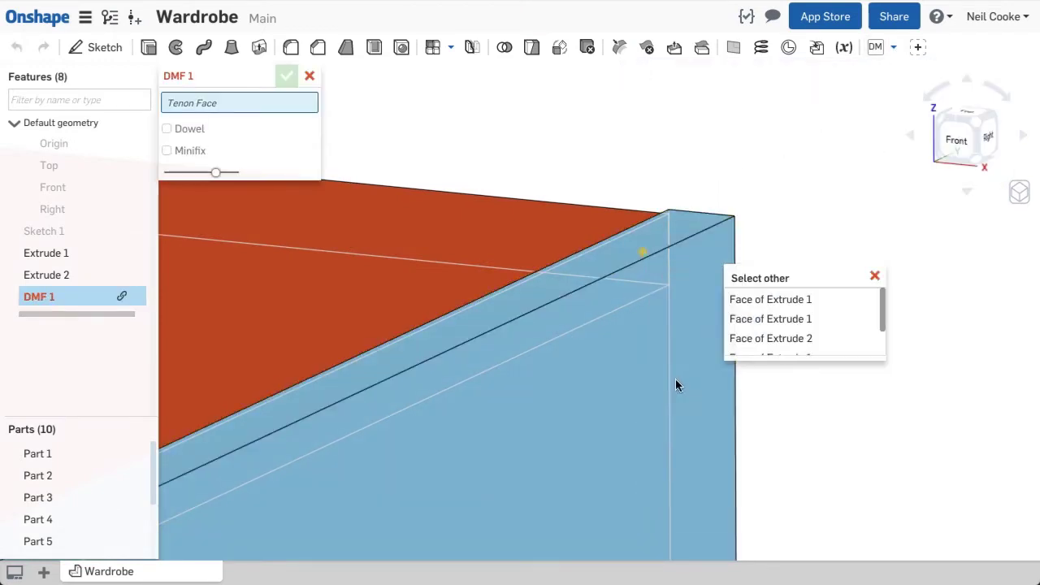
pyautogui.click(754, 338)
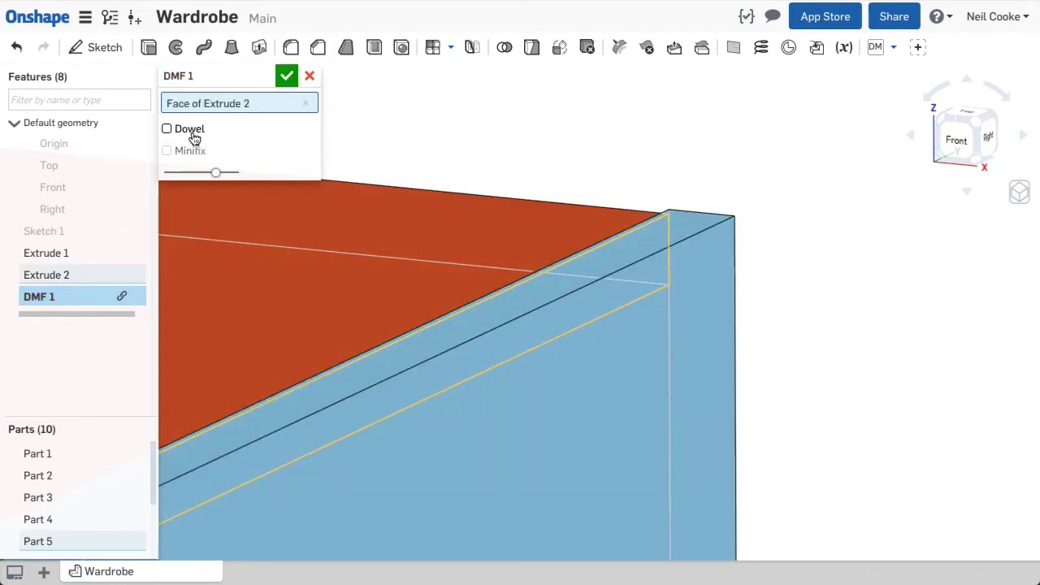
# Add dowel and minifix holes at 75 spacing to the joint.
pyautogui.click(193, 135)
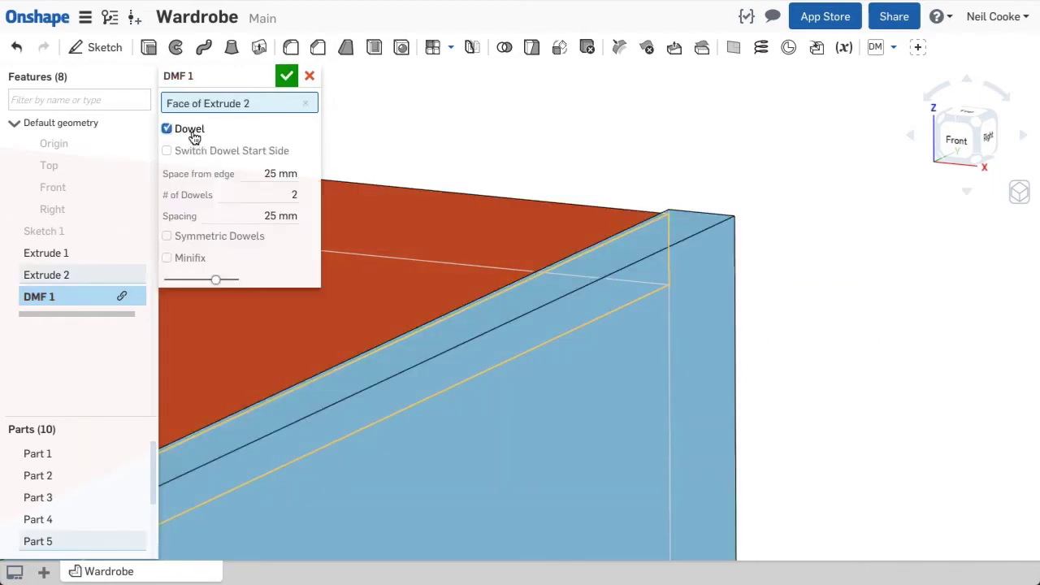
pyautogui.click(178, 260)
pyautogui.write('75')
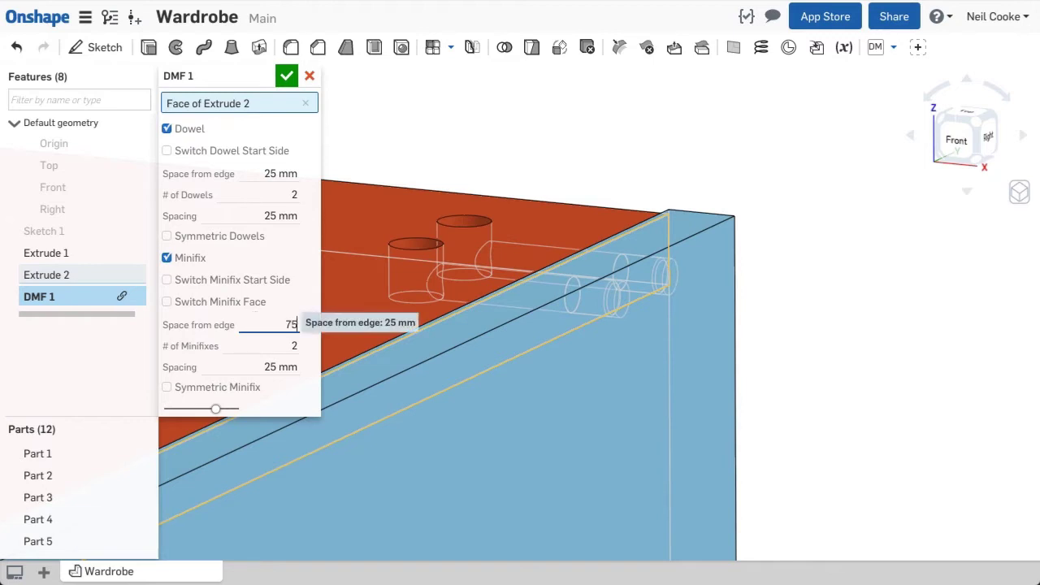
pyautogui.press('Return')
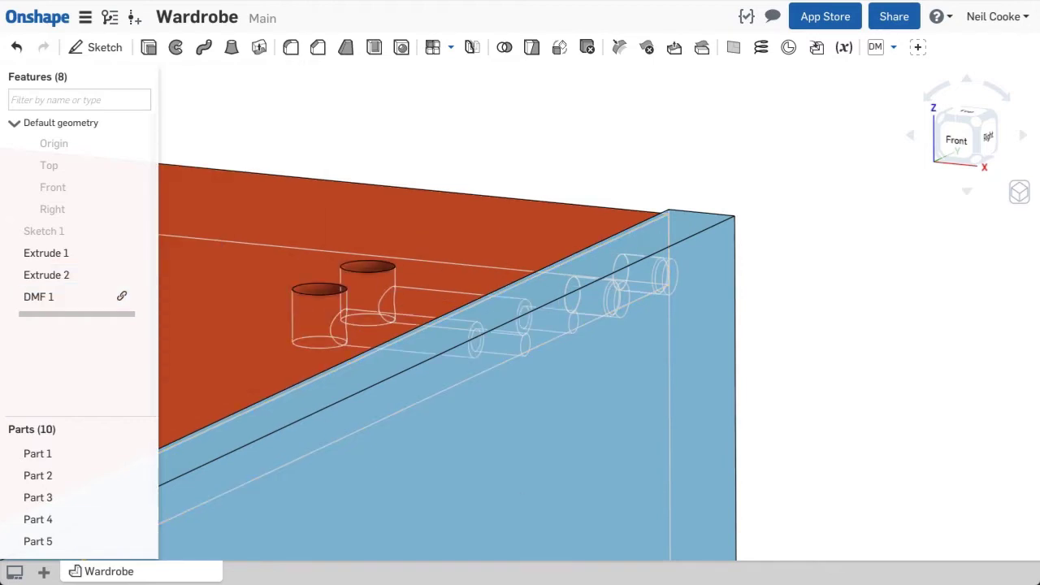
pyautogui.moveTo(430, 249); pyautogui.dragTo(432, 282, button='right')
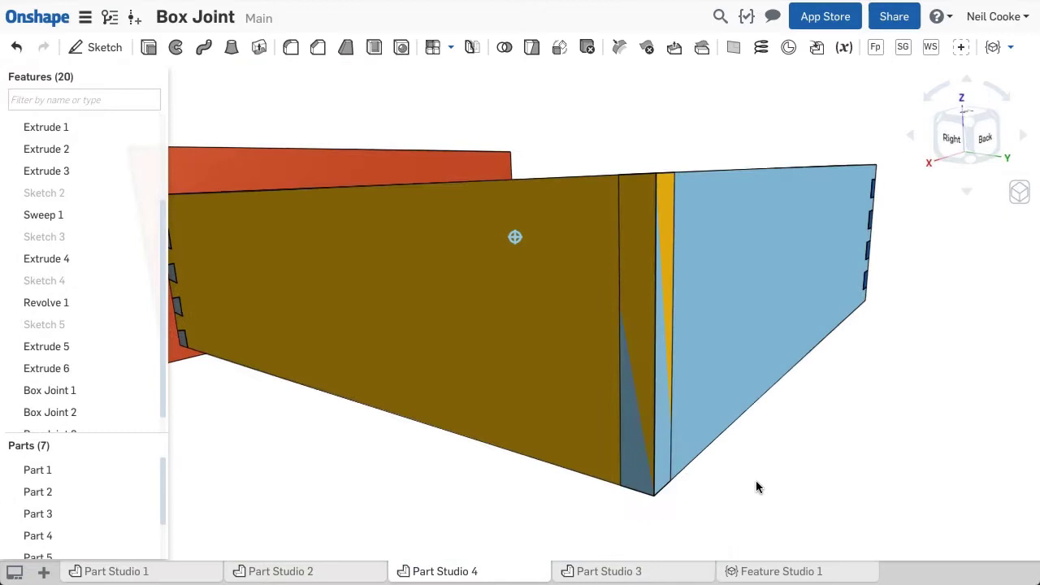
# Join Part 2 and Part 4 with a five-pin, 8° dovetail box joint.
pyautogui.moveTo(756, 486); pyautogui.dragTo(885, 323, button='right')
pyautogui.click(1008, 49)
pyautogui.click(947, 72)
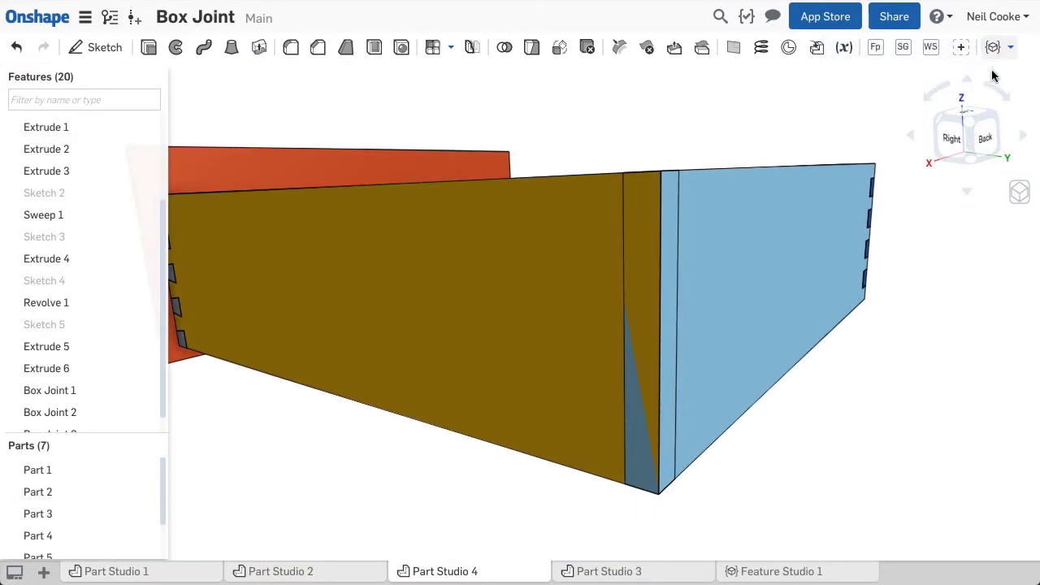
pyautogui.click(798, 260)
pyautogui.click(582, 309)
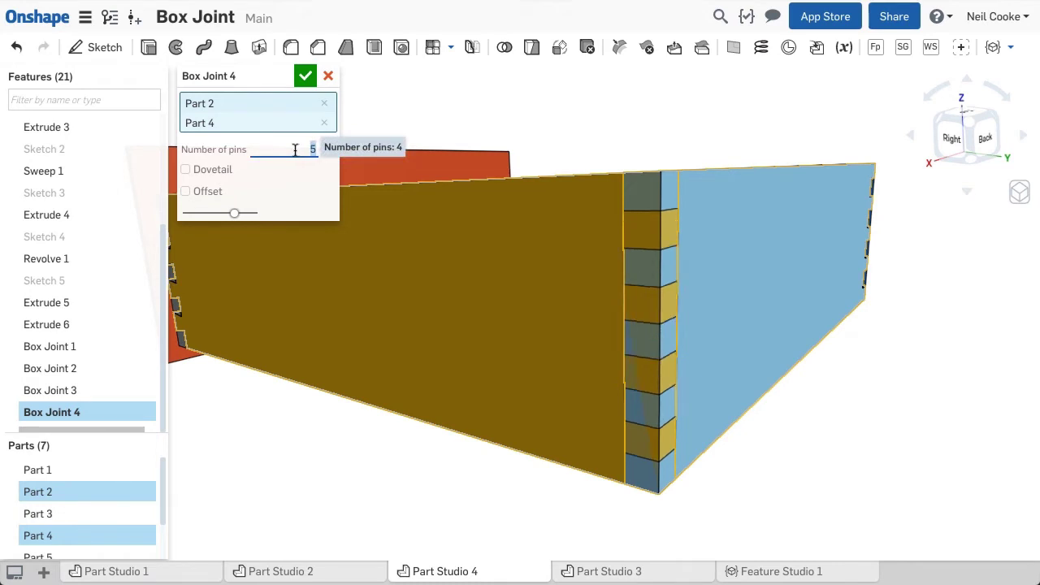
pyautogui.click(226, 180)
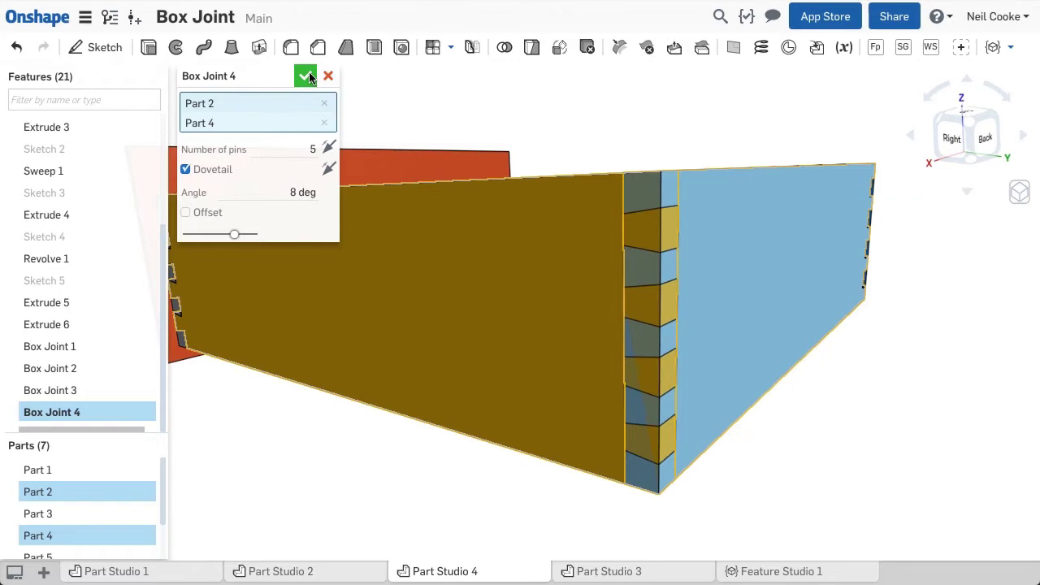
pyautogui.click(306, 75)
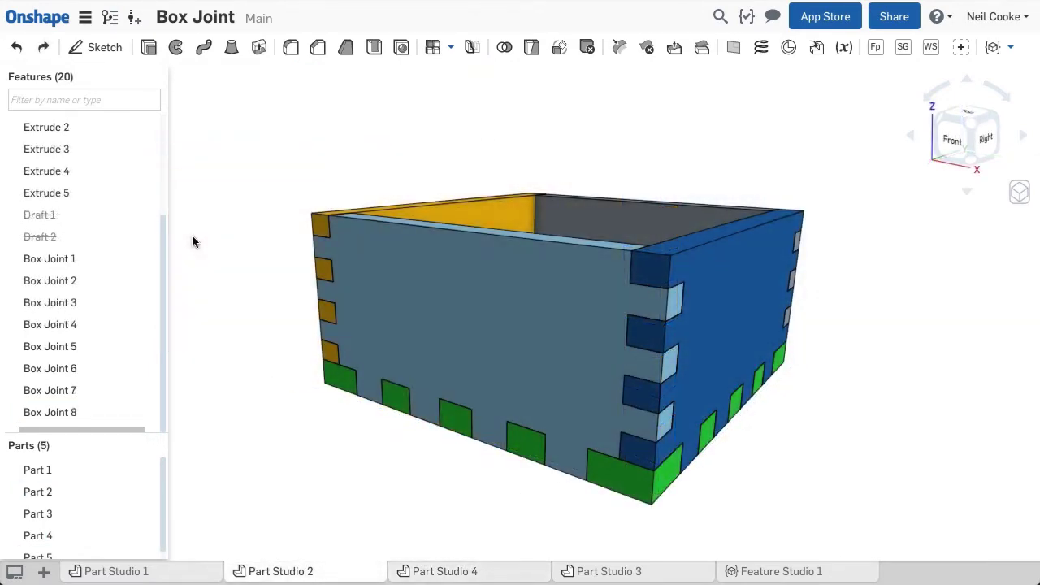
# Unsuppress Draft 1 and Draft 2, viewing from below and zooming to fit.
pyautogui.press('Down')
pyautogui.press('Down')
pyautogui.press('Down')
pyautogui.press('Down')
pyautogui.press('Down')
pyautogui.press('Down')
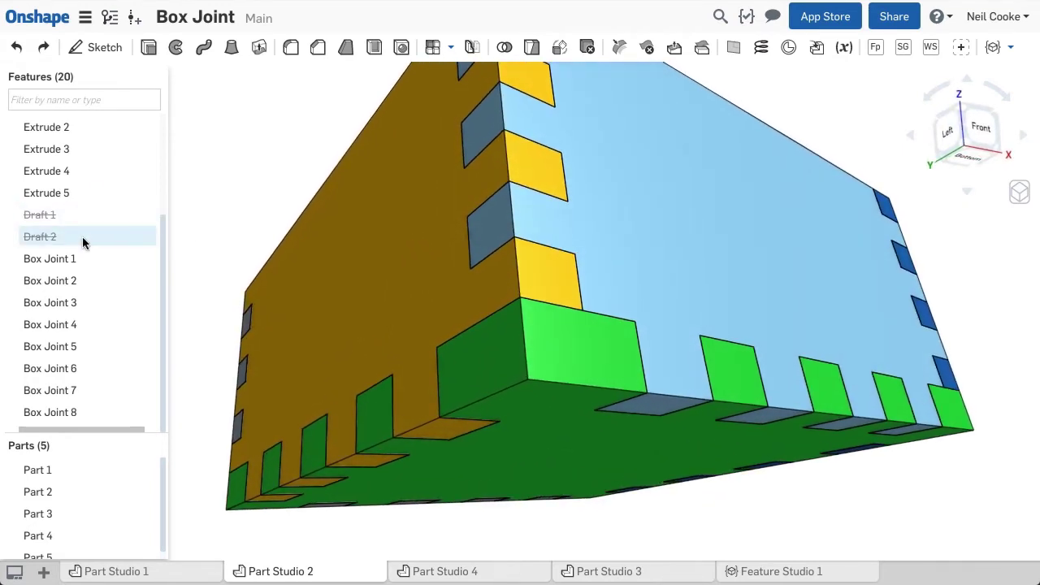
pyautogui.click(114, 250)
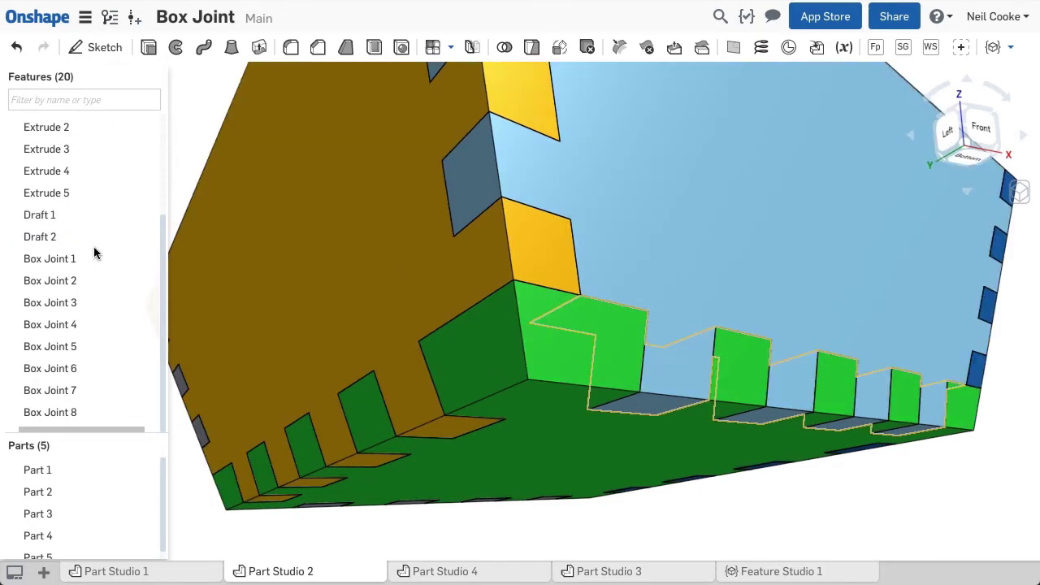
pyautogui.hotkey('shift', '7')
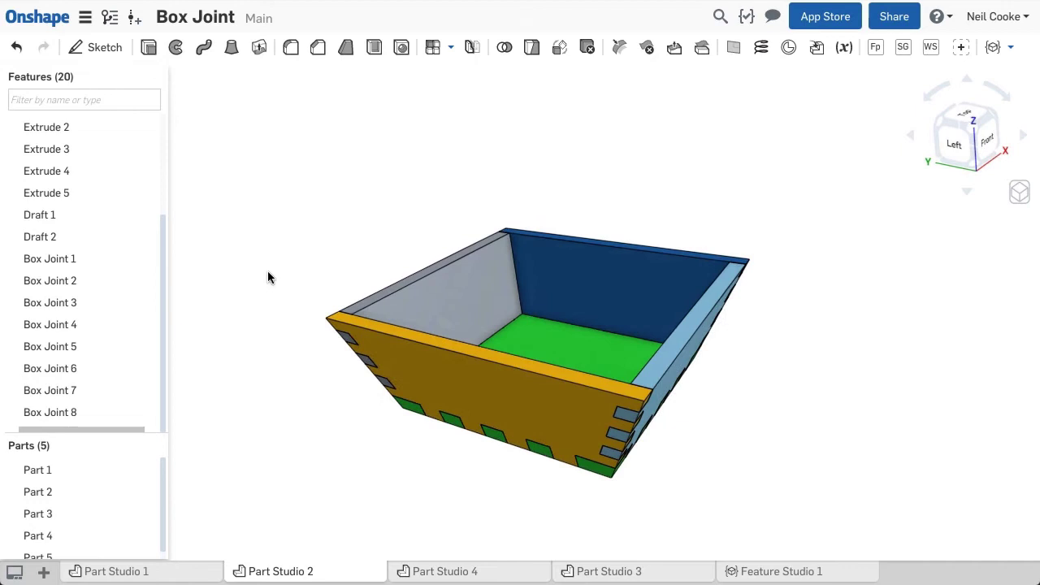
pyautogui.click(894, 48)
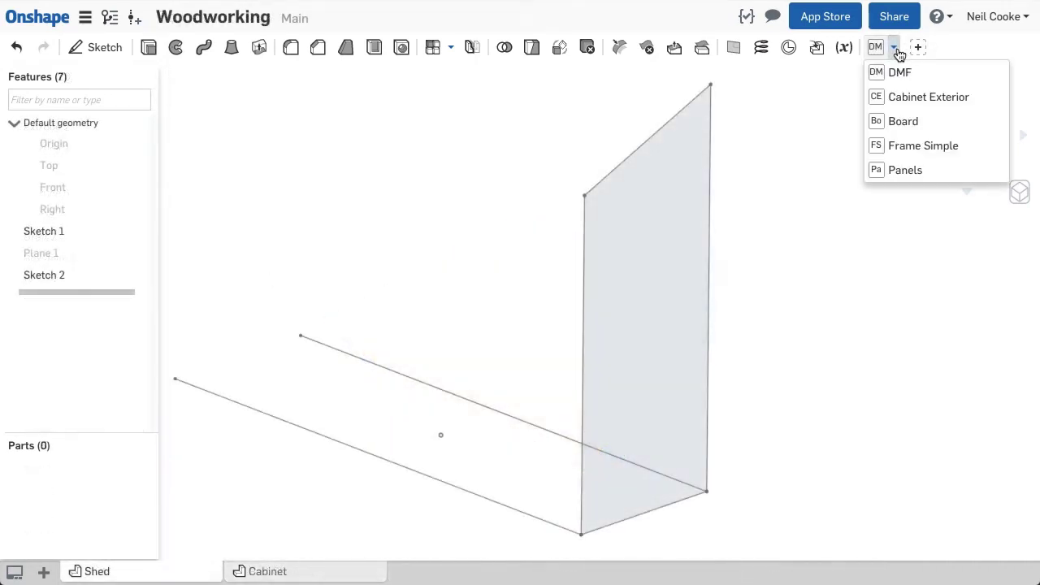
# Build a US 2x4 Frame Simple on the Sketch 2 face, rotated 90° and extended by short dimension.
pyautogui.click(897, 147)
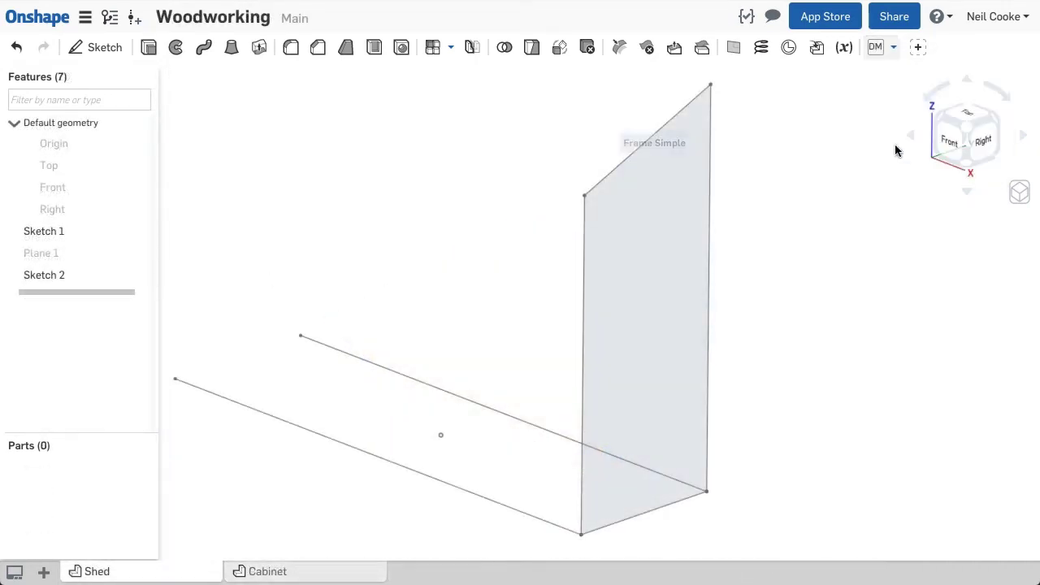
pyautogui.click(682, 215)
pyautogui.click(282, 128)
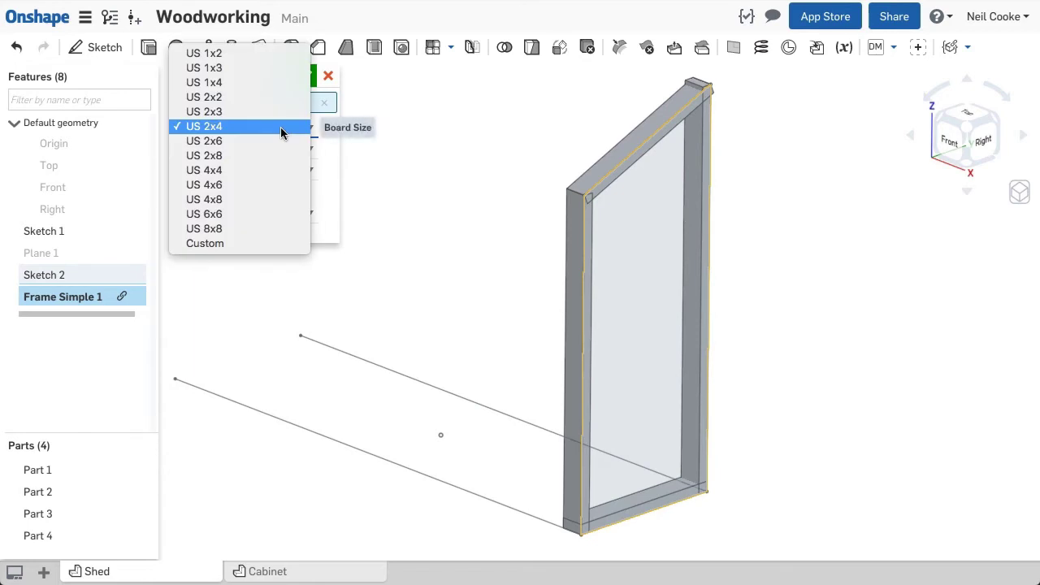
pyautogui.click(279, 133)
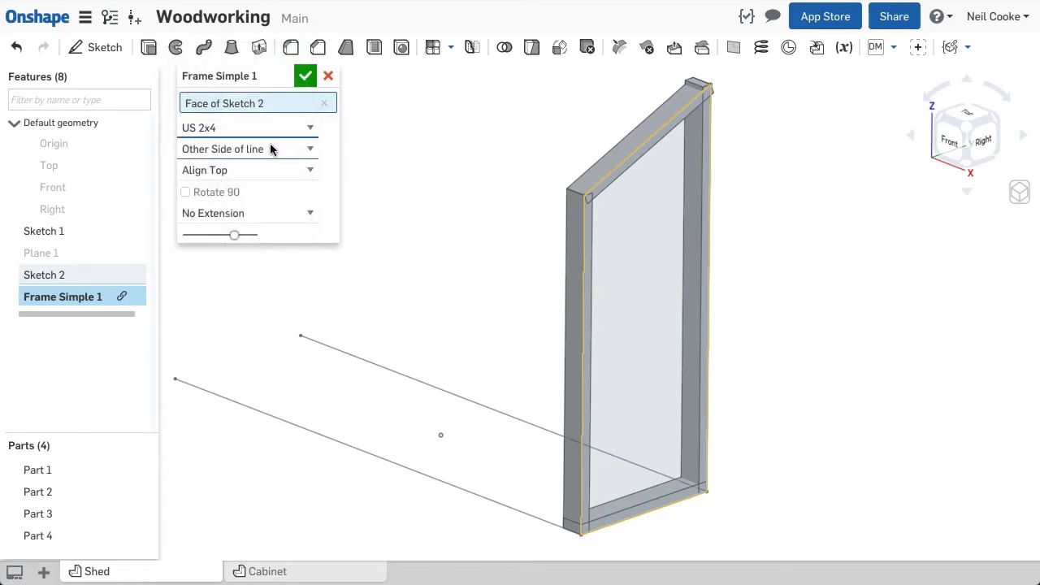
pyautogui.click(232, 200)
pyautogui.click(233, 205)
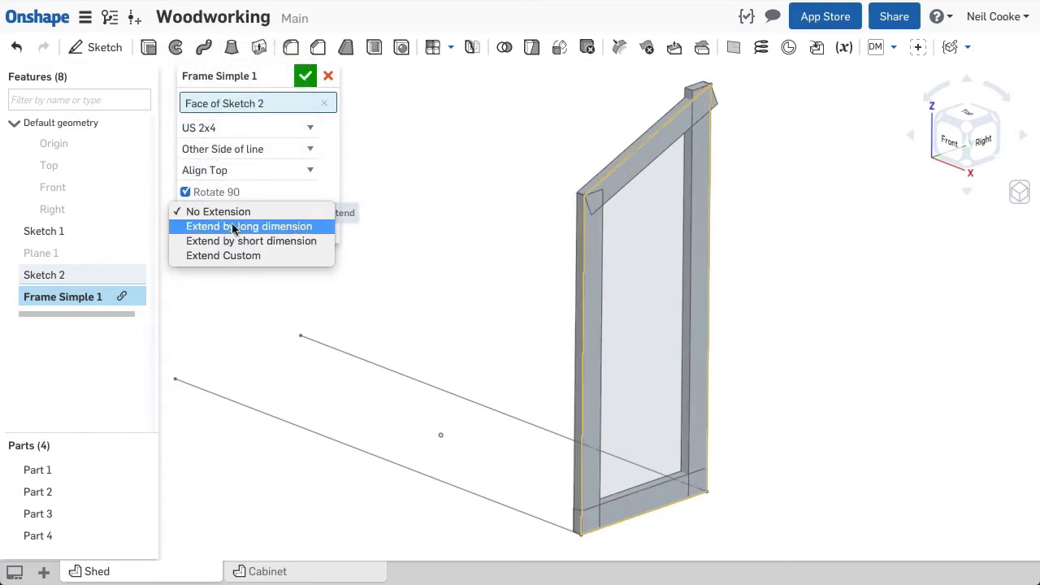
pyautogui.click(200, 239)
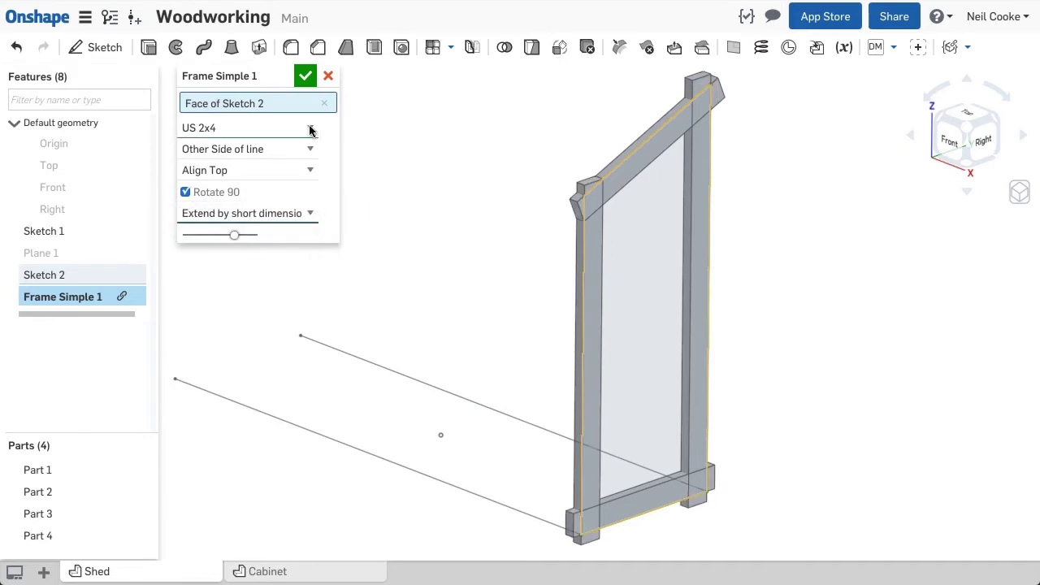
pyautogui.click(305, 76)
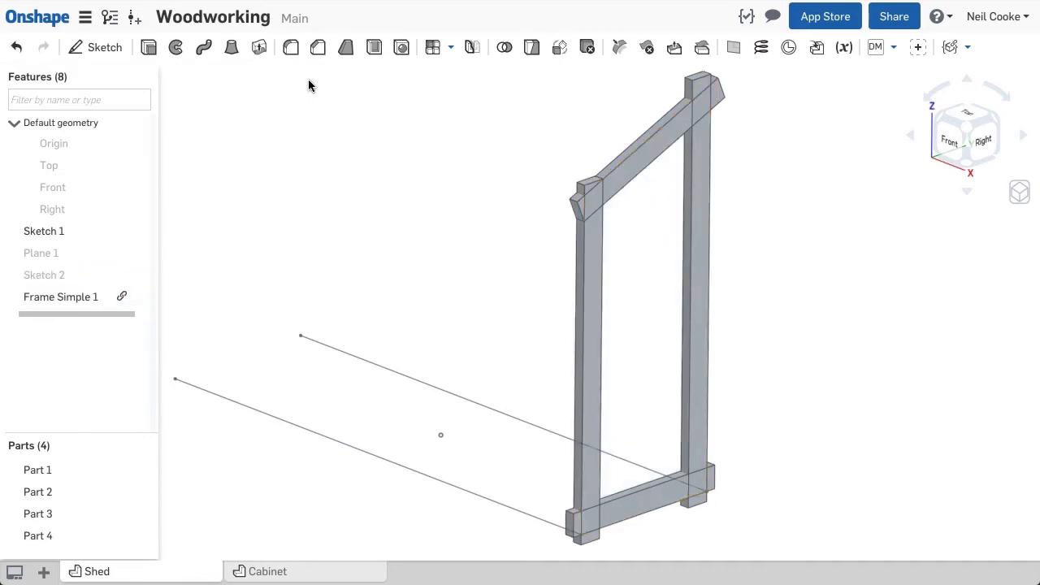
pyautogui.click(898, 49)
# Select four Cabinet Exterior faces for a Panels feature.
pyautogui.click(900, 121)
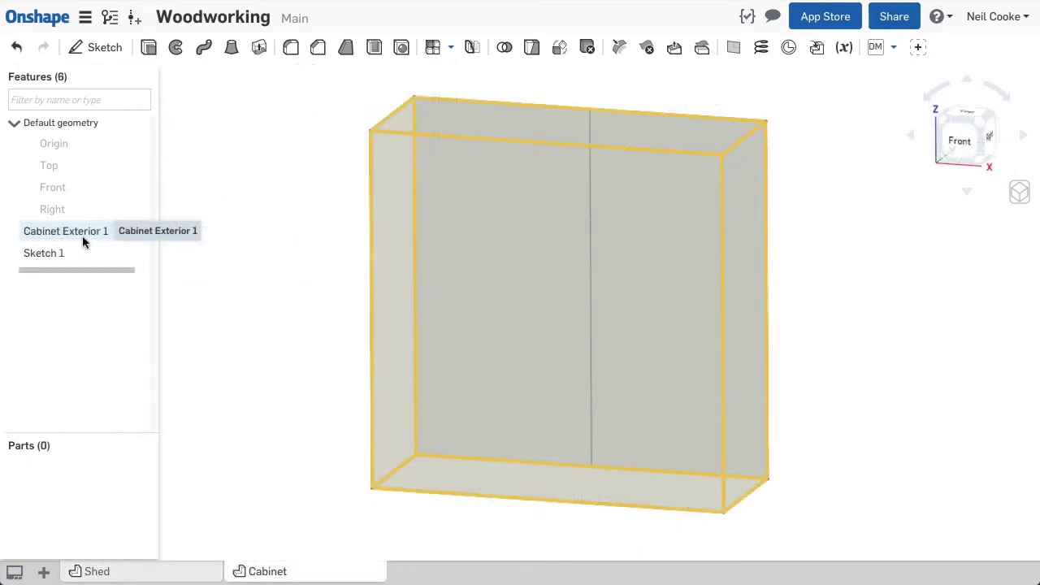
pyautogui.click(893, 49)
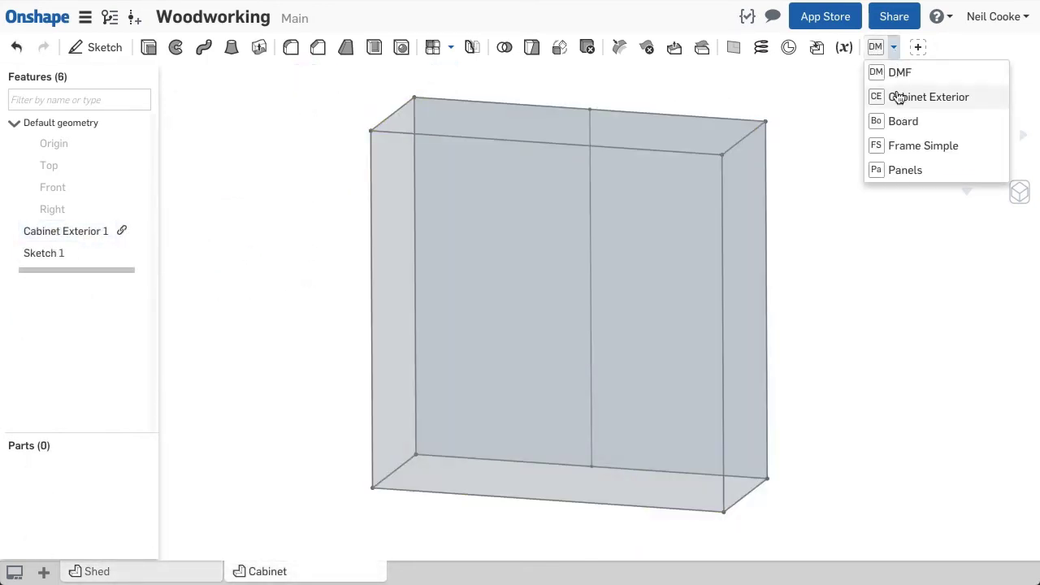
pyautogui.click(903, 172)
pyautogui.click(690, 149)
pyautogui.click(569, 243)
pyautogui.moveTo(571, 242)
pyautogui.mouseDown(button='right')
pyautogui.moveTo(595, 218)
pyautogui.moveTo(478, 427)
pyautogui.mouseUp(button='right')
pyautogui.click(365, 439)
pyautogui.click(423, 520)
pyautogui.moveTo(545, 311)
pyautogui.mouseDown(button='right')
pyautogui.moveTo(525, 333)
pyautogui.moveTo(469, 318)
pyautogui.mouseUp(button='right')
# Make the panels 3/4 thick, flipped to the other side.
pyautogui.click(271, 198)
pyautogui.click(257, 225)
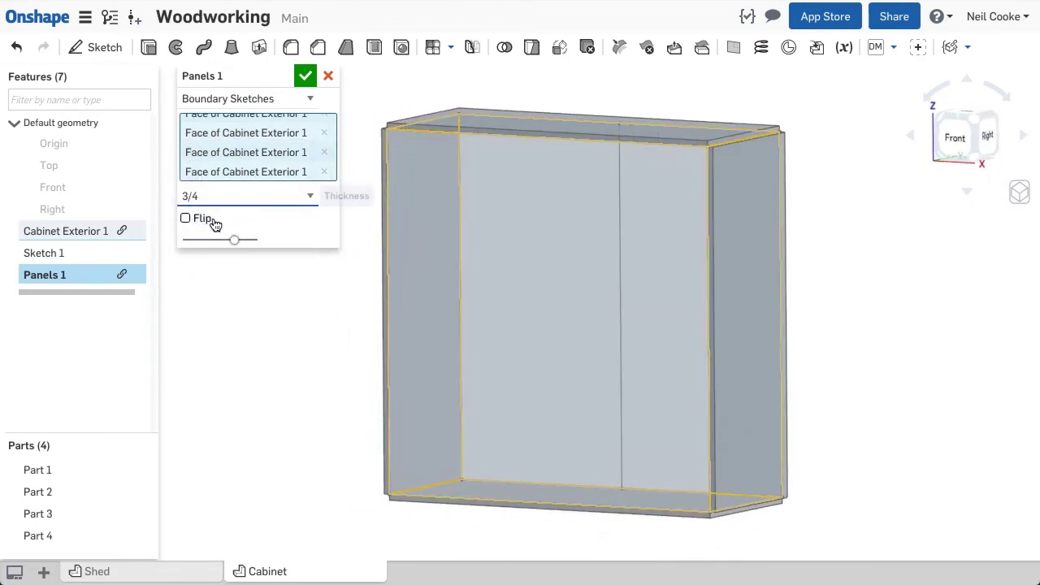
pyautogui.click(210, 219)
pyautogui.click(305, 76)
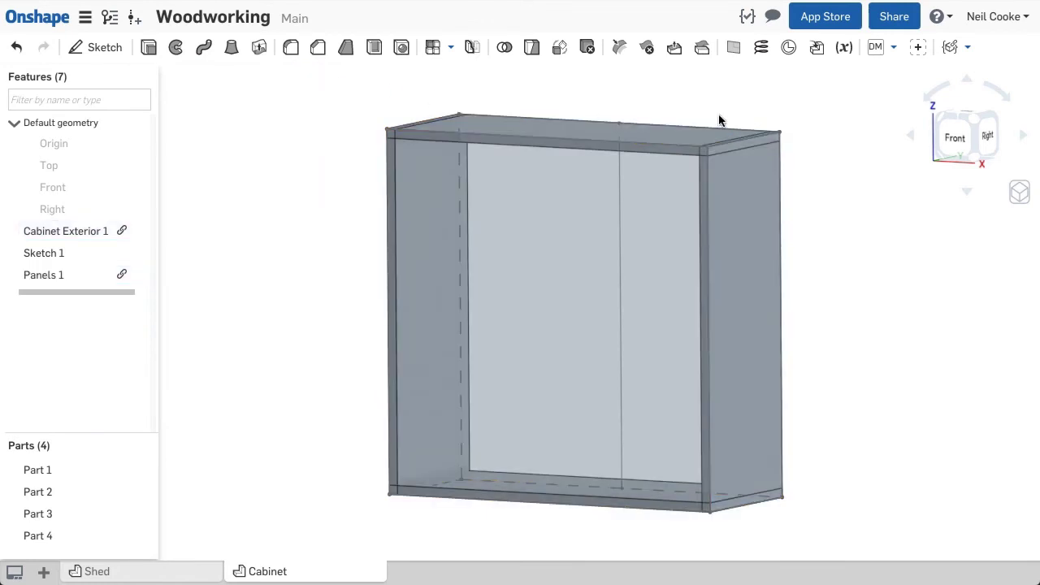
# Place a Board along the Sketch 1 center line.
pyautogui.click(894, 51)
pyautogui.click(912, 122)
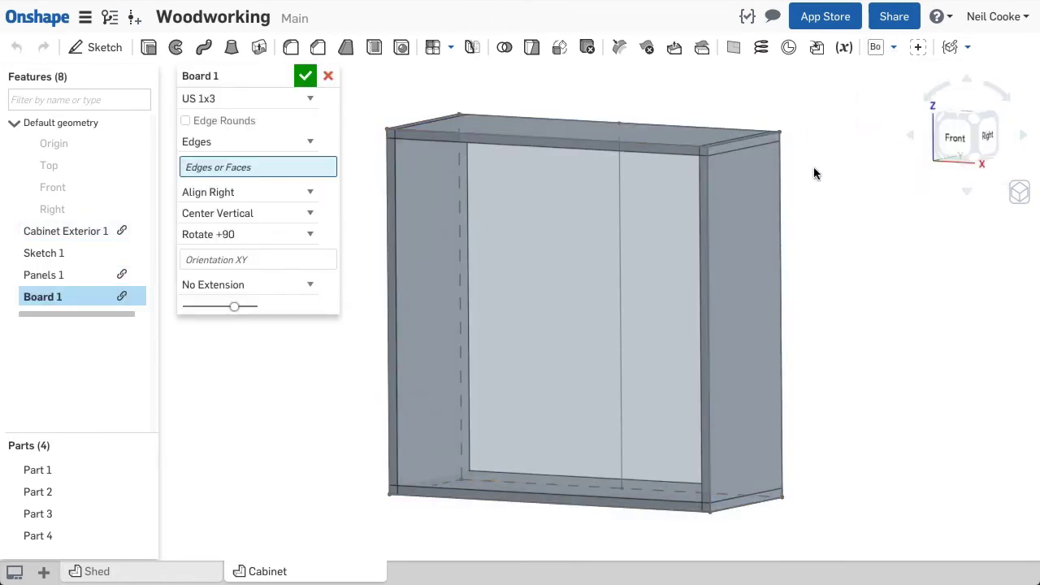
pyautogui.click(621, 211)
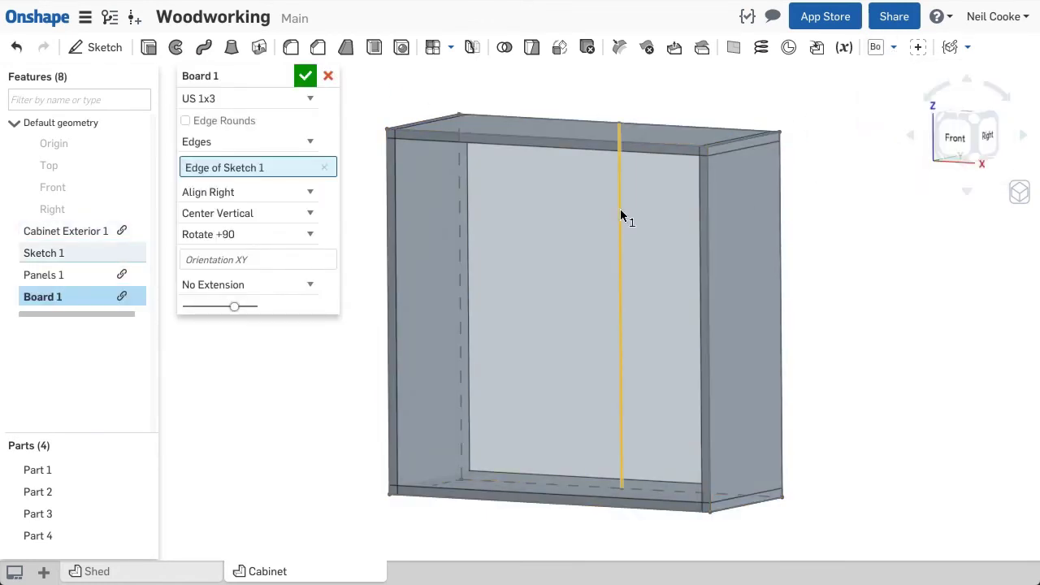
# Accept the 1x3 divider, then add one dowel 2 in from the edge and one minifix.
pyautogui.click(305, 75)
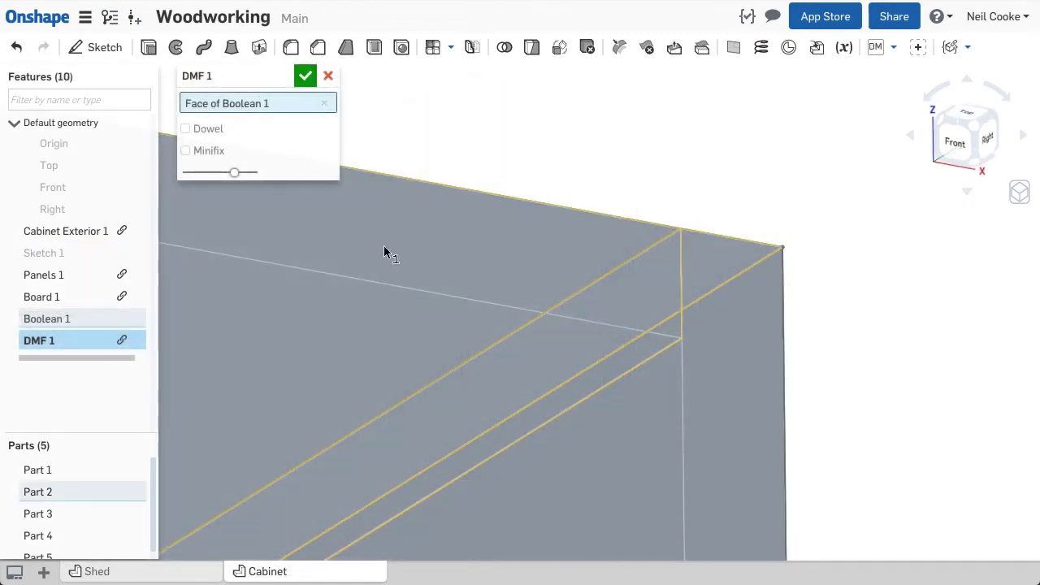
pyautogui.click(200, 132)
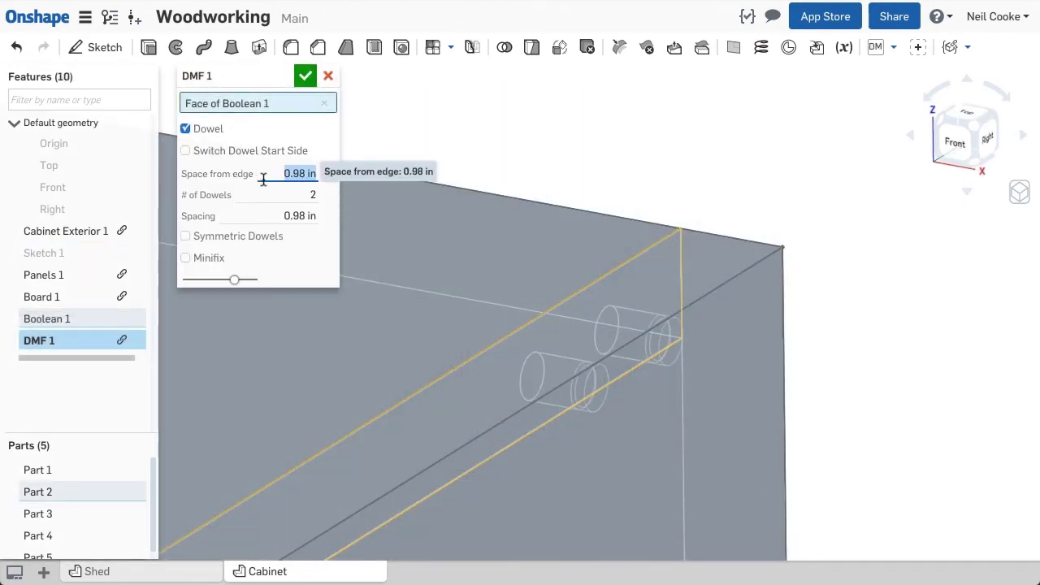
pyautogui.write('2')
pyautogui.click(280, 194)
pyautogui.click(188, 258)
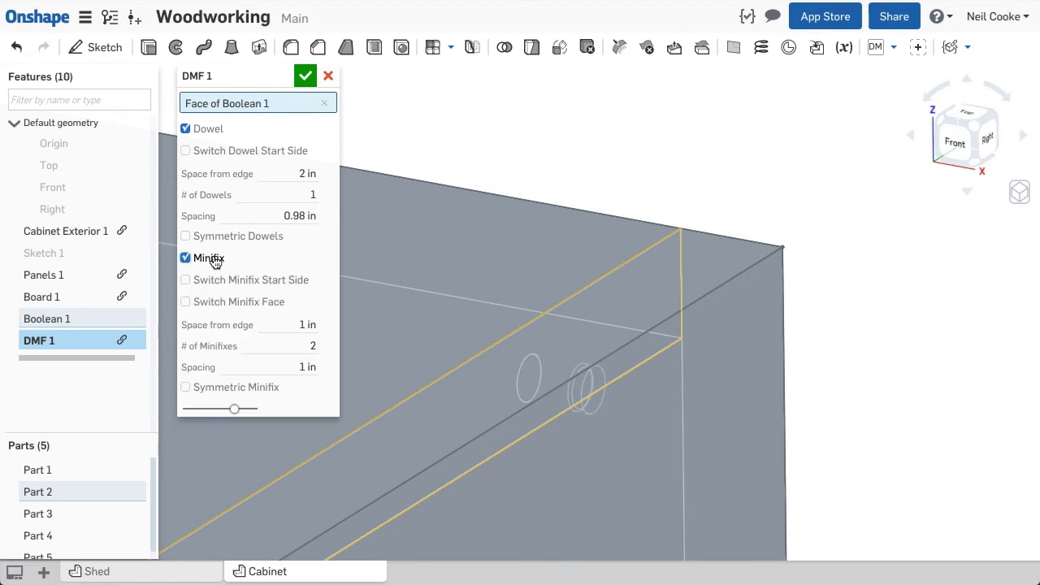
pyautogui.write('1')
pyautogui.click(305, 325)
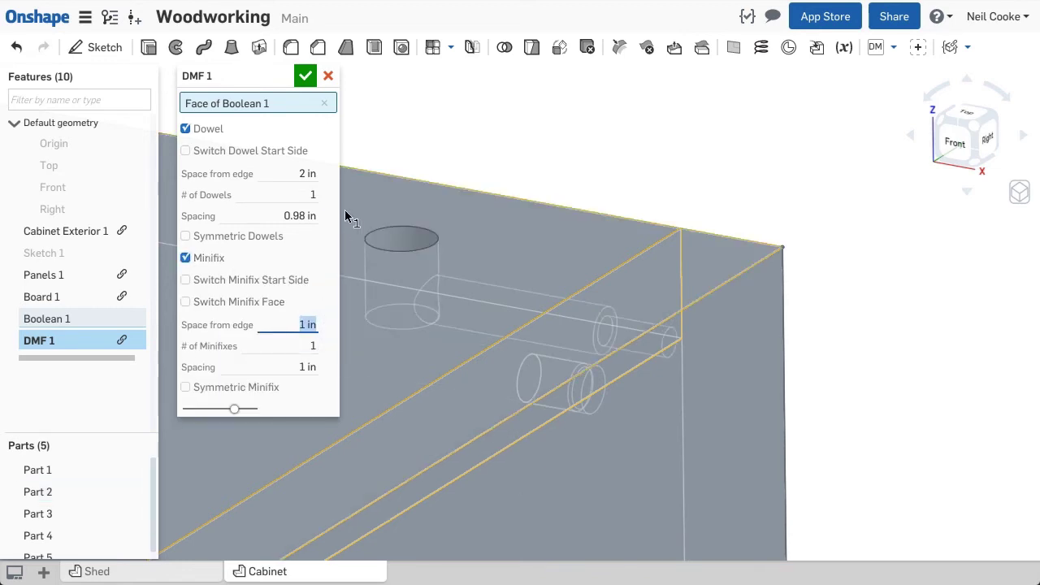
pyautogui.click(307, 77)
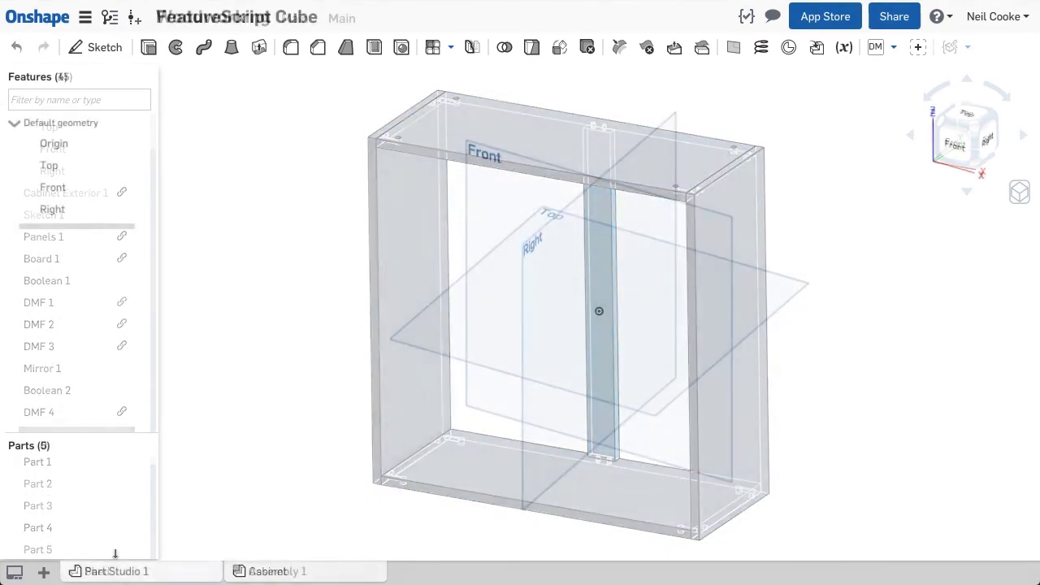
# Create a Feature Studio with a new feature template and a length parameter.
pyautogui.click(44, 571)
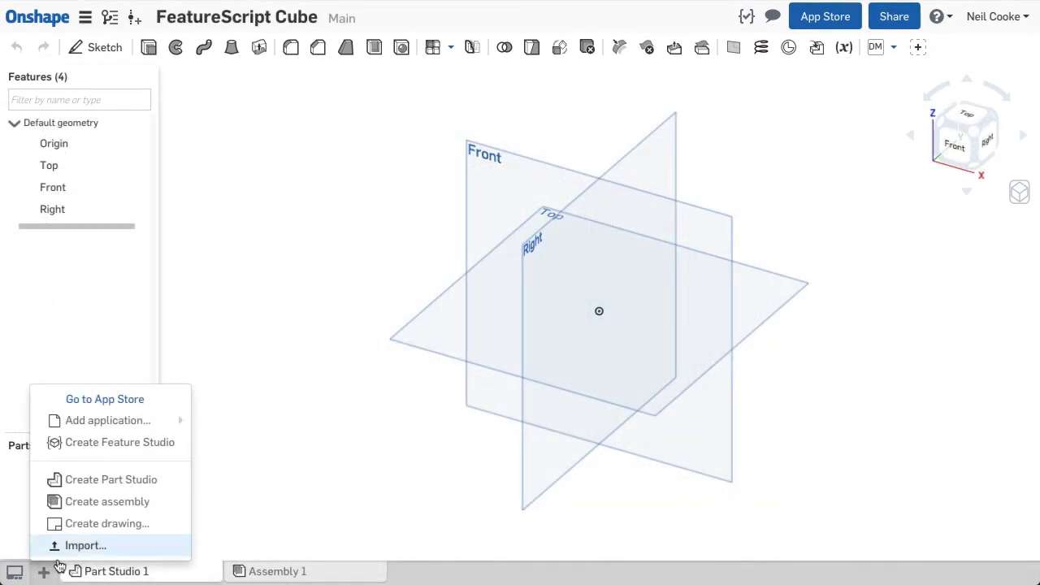
pyautogui.click(115, 450)
pyautogui.click(122, 48)
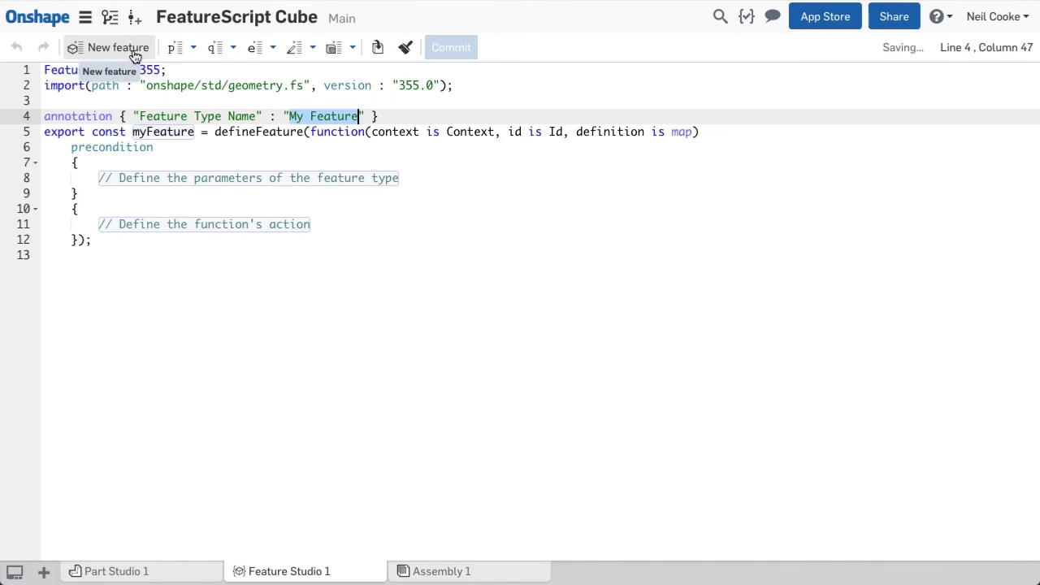
pyautogui.press('Tab')
pyautogui.click(193, 47)
pyautogui.click(200, 68)
# Insert a cube snippet sized by definition.myLength and commit the code.
pyautogui.press('Tab')
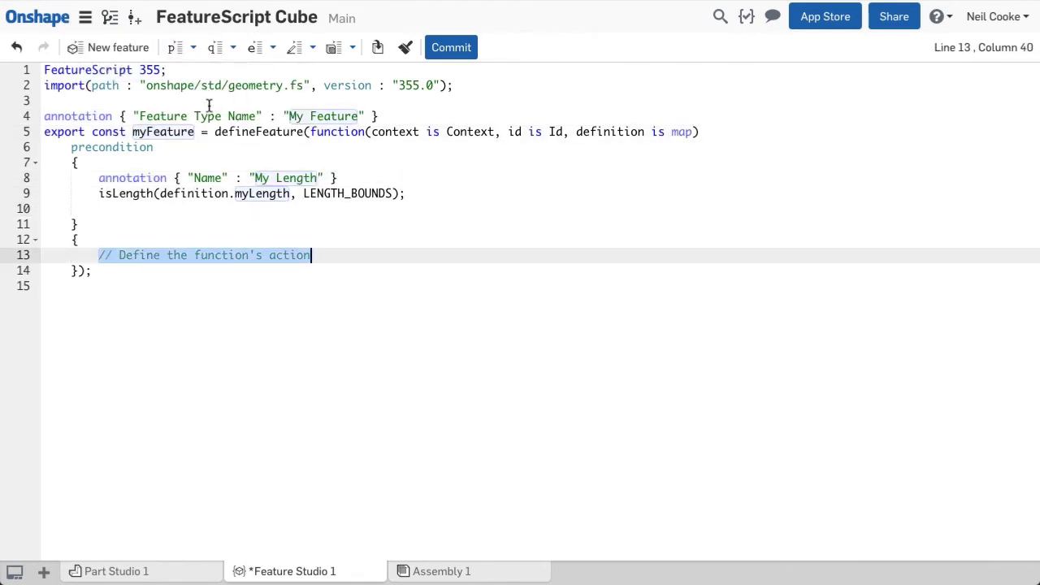
pyautogui.write('cube')
pyautogui.press('Return')
pyautogui.moveTo(160, 194); pyautogui.dragTo(248, 194)
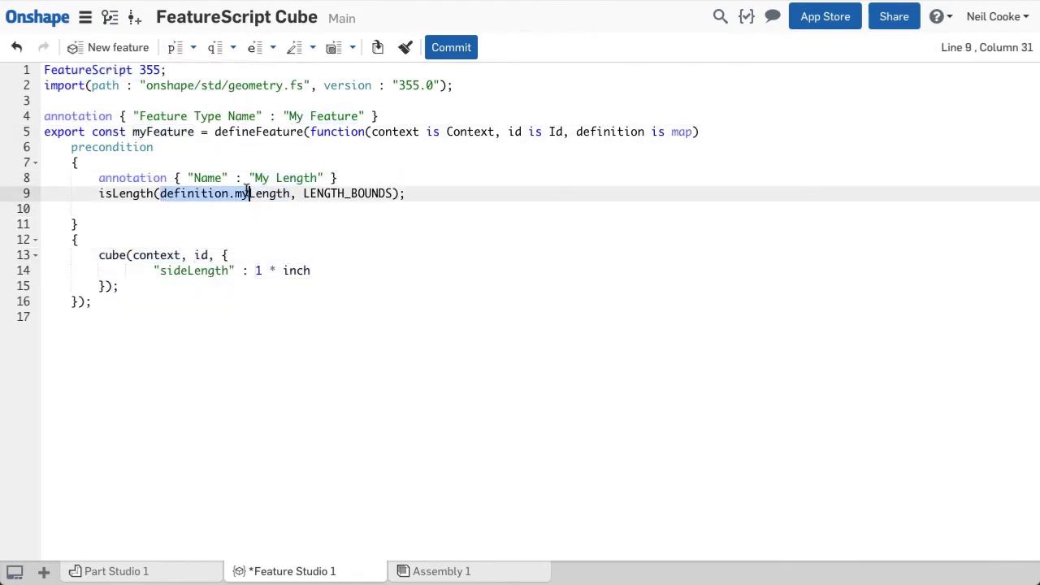
pyautogui.moveTo(254, 271); pyautogui.dragTo(313, 270)
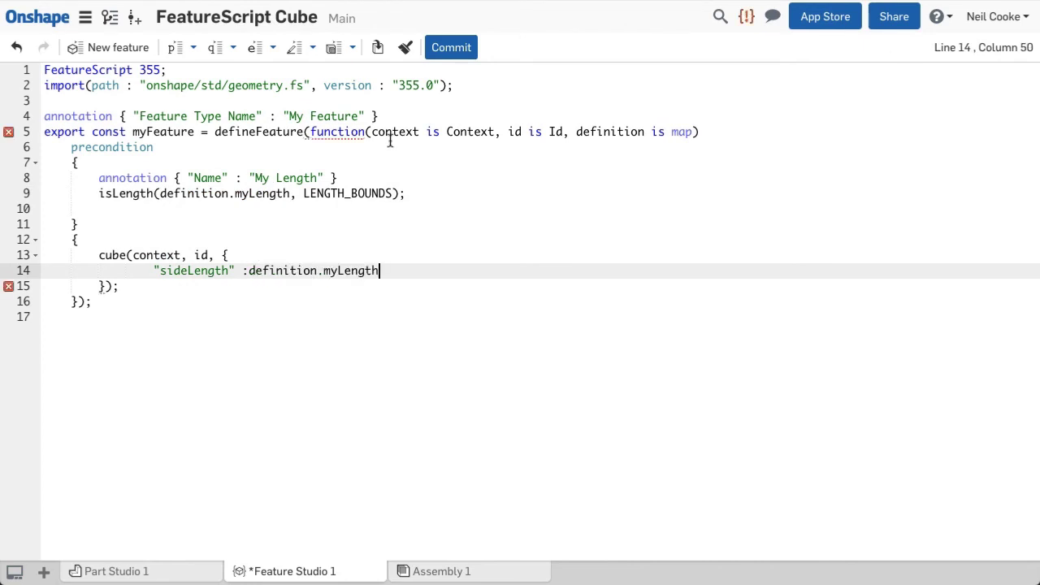
pyautogui.click(446, 49)
# Create a larger cube with My Feature in Part Studio 1.
pyautogui.click(161, 577)
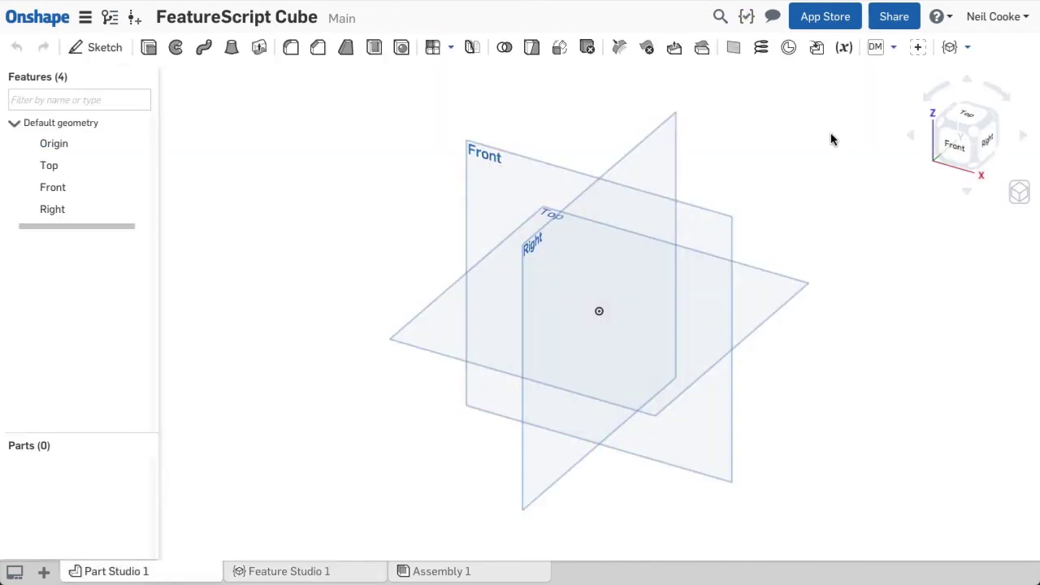
pyautogui.click(674, 47)
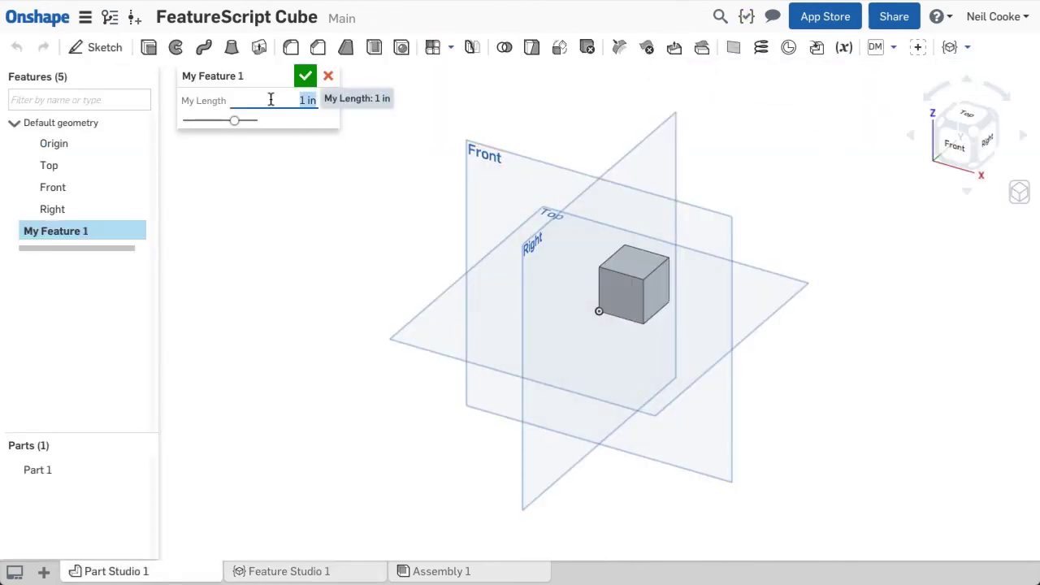
pyautogui.press('Return')
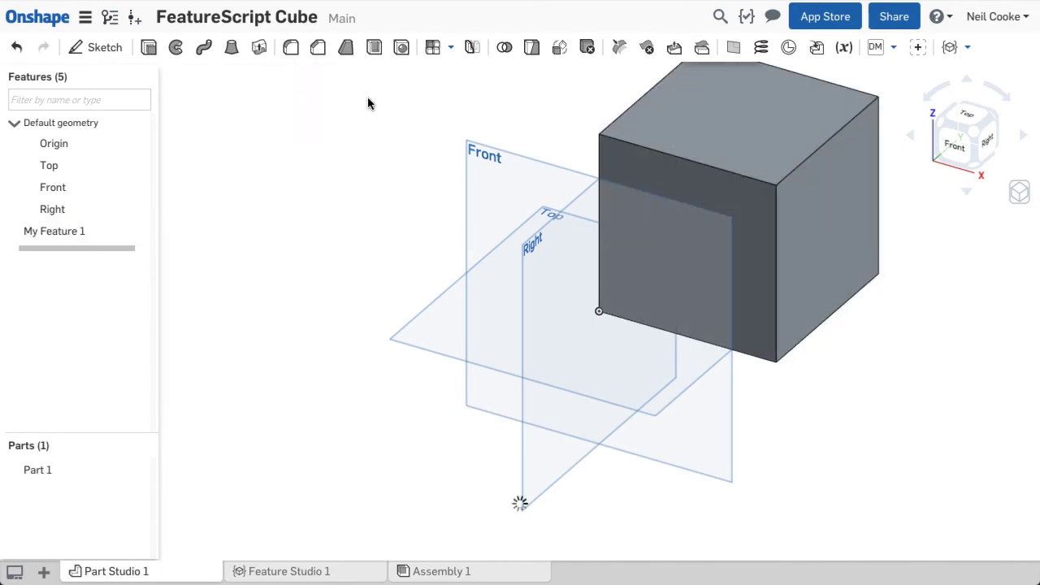
pyautogui.moveTo(367, 97); pyautogui.dragTo(241, 199, button='middle')
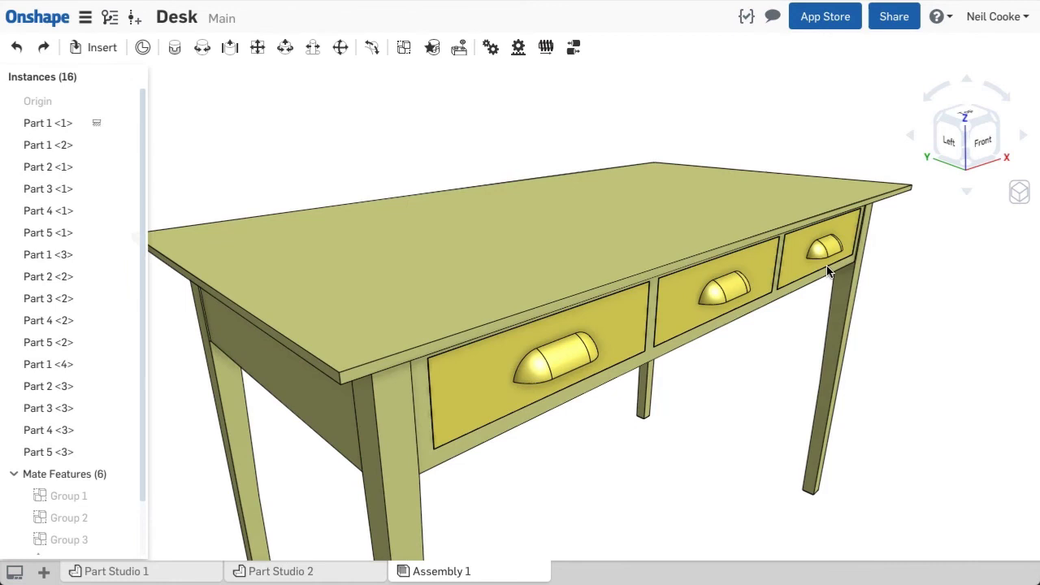
# Drag the right, middle and front-left drawers out of the desk.
pyautogui.moveTo(813, 259); pyautogui.dragTo(845, 277)
pyautogui.moveTo(708, 319); pyautogui.dragTo(711, 392)
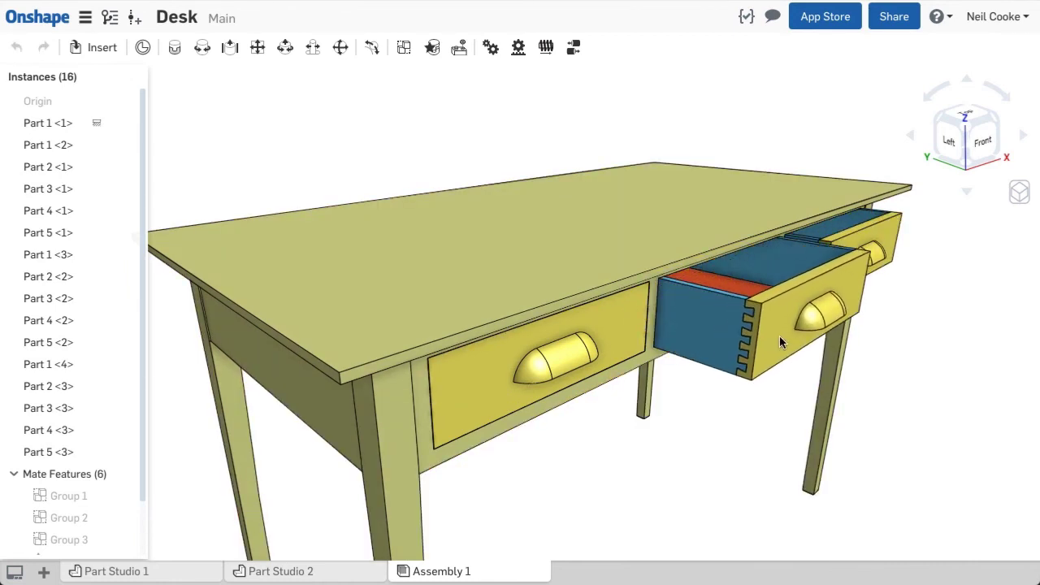
pyautogui.moveTo(628, 342); pyautogui.dragTo(880, 445)
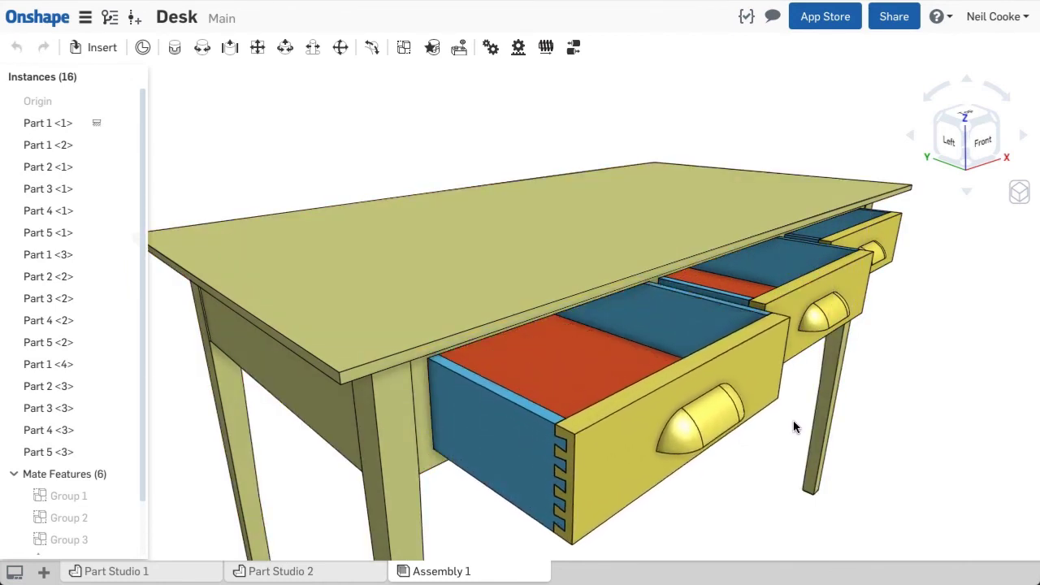